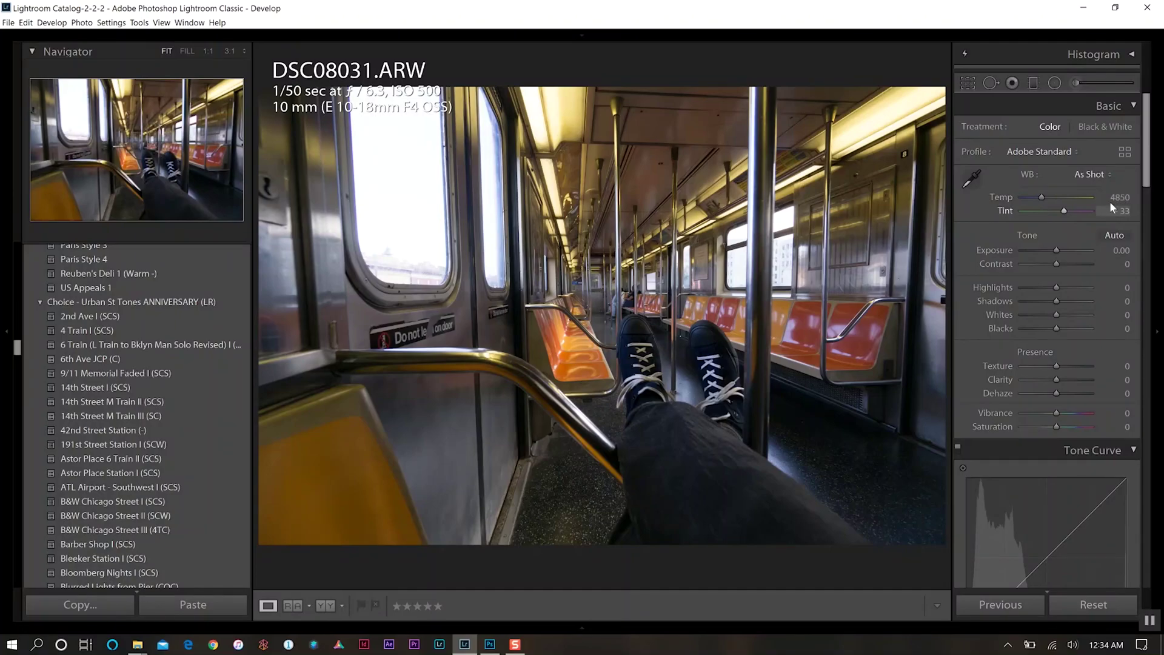
Step: Set Temp to about 4456, Tint +20, Highlights −45, Shadows +100, Blacks −60 and Clarity +40
click(1121, 198)
drag(1041, 197, 1061, 209)
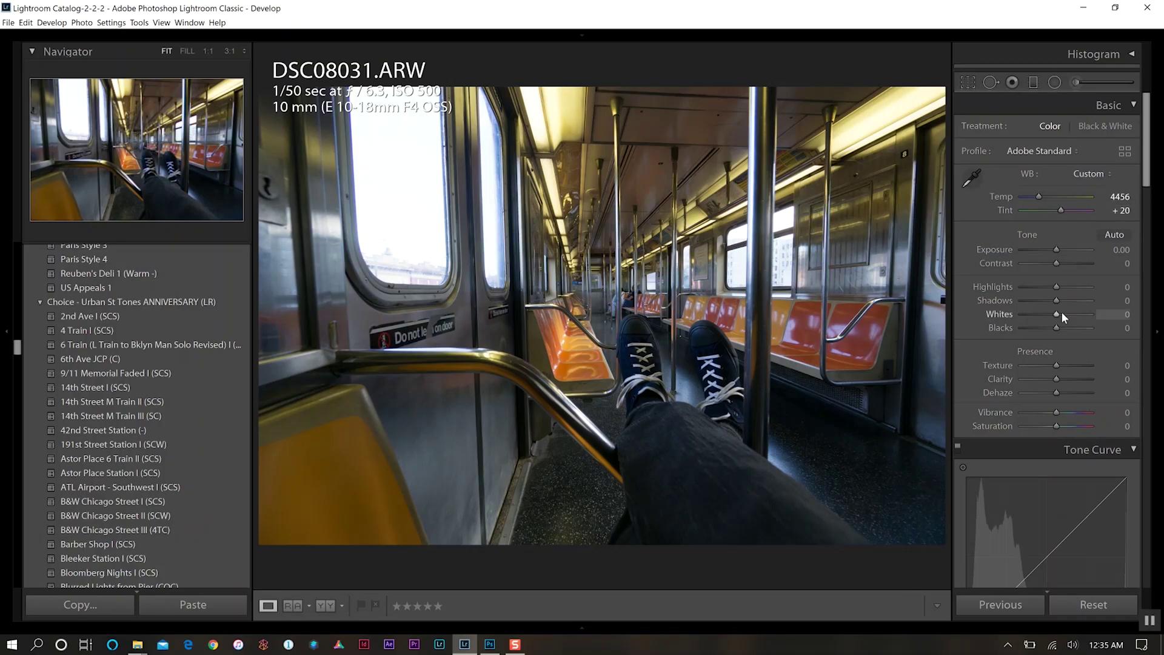
drag(1054, 288, 1038, 289)
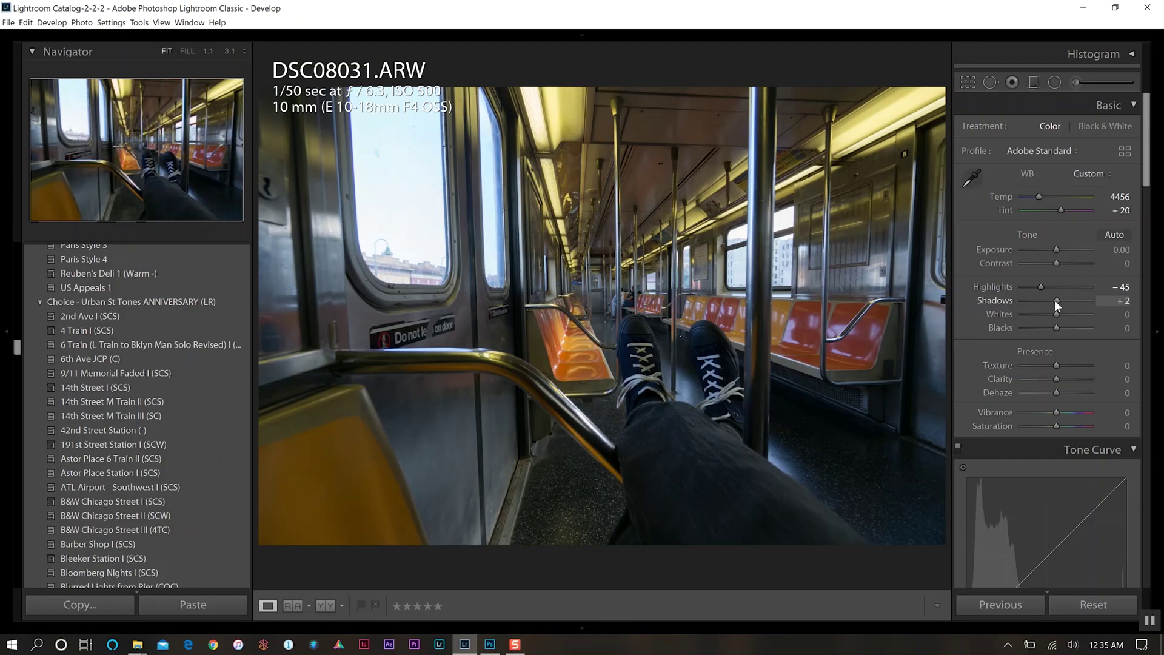
drag(1054, 300, 1097, 300)
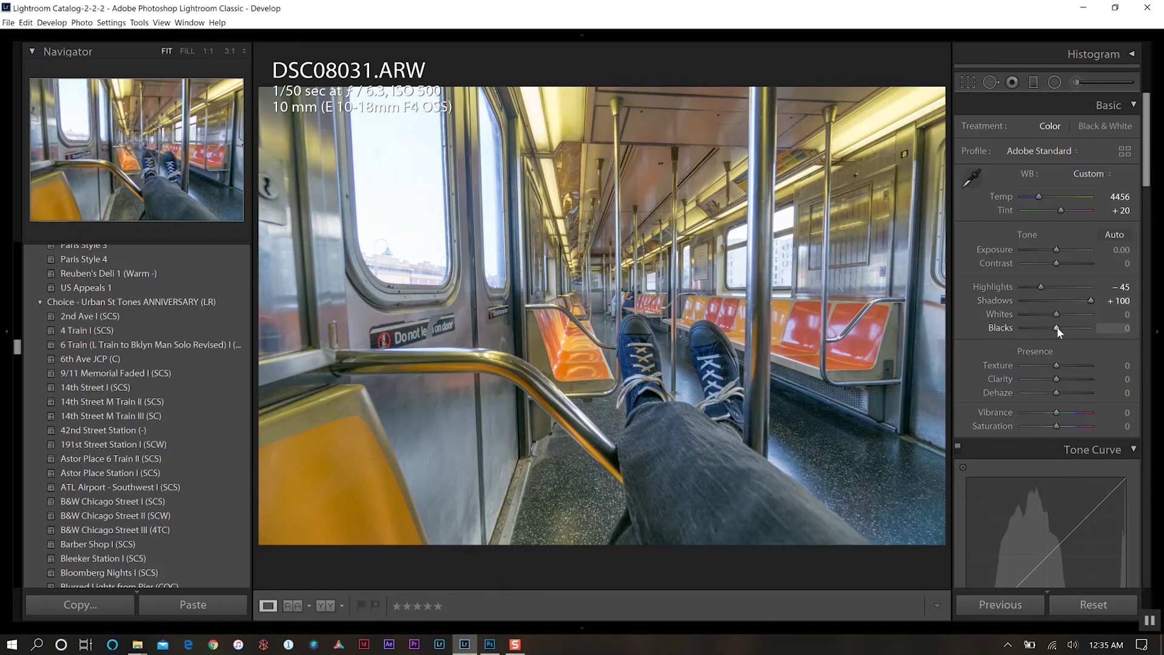
drag(1056, 327, 1036, 327)
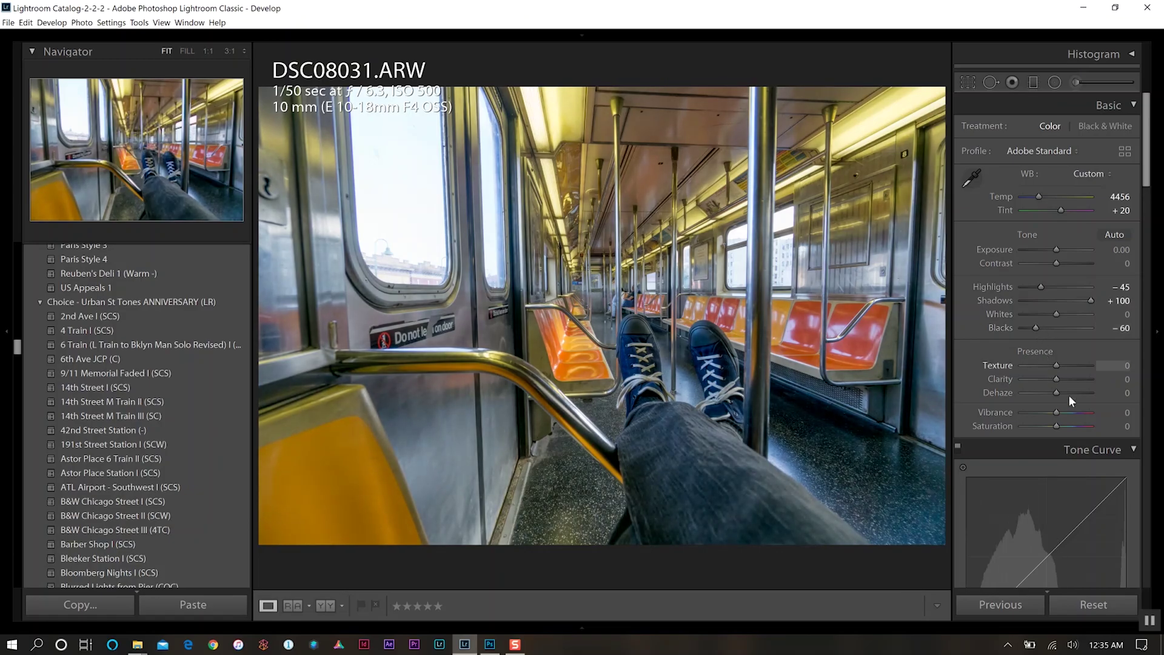
mouse_move(1056, 380)
mouse_down()
mouse_move(1070, 380)
mouse_move(1069, 366)
mouse_up()
Step: Apply the Skyline Curve Strong point curve preset in the Tone Curve panel
scroll(1121, 394, down, 5)
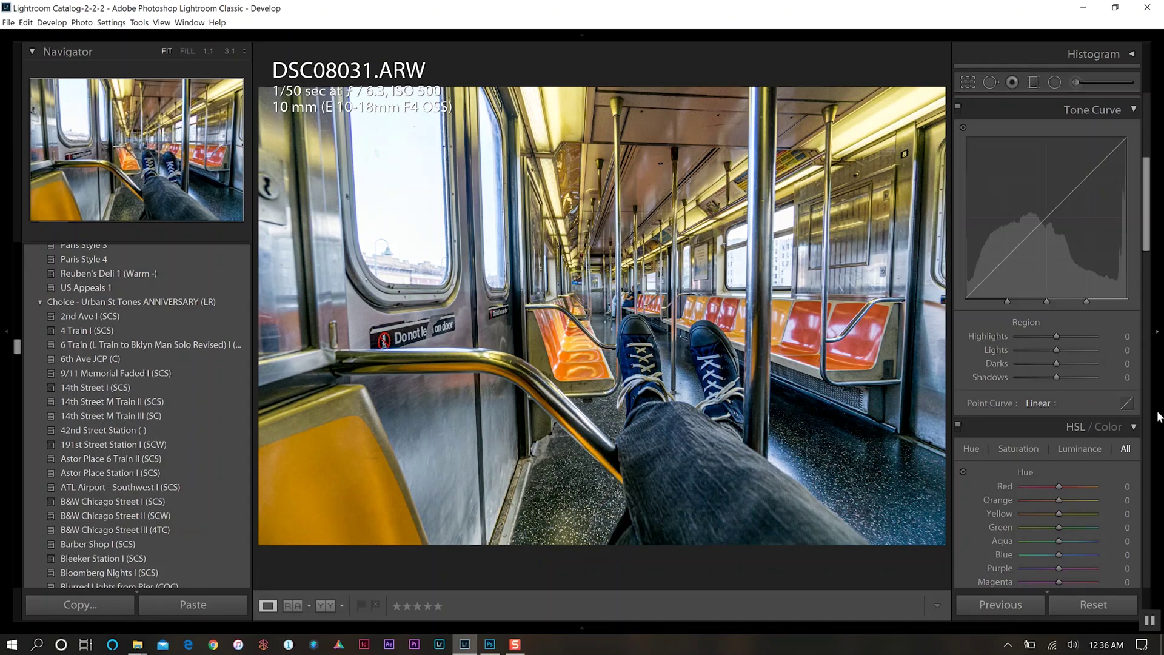
click(1046, 402)
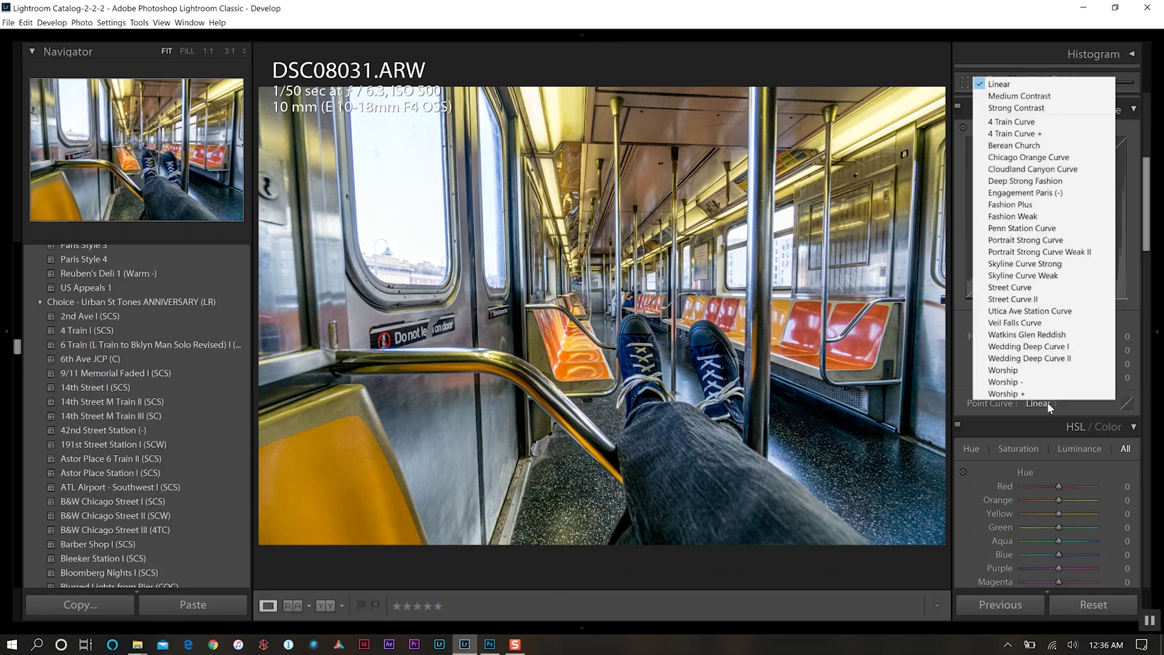
click(1061, 266)
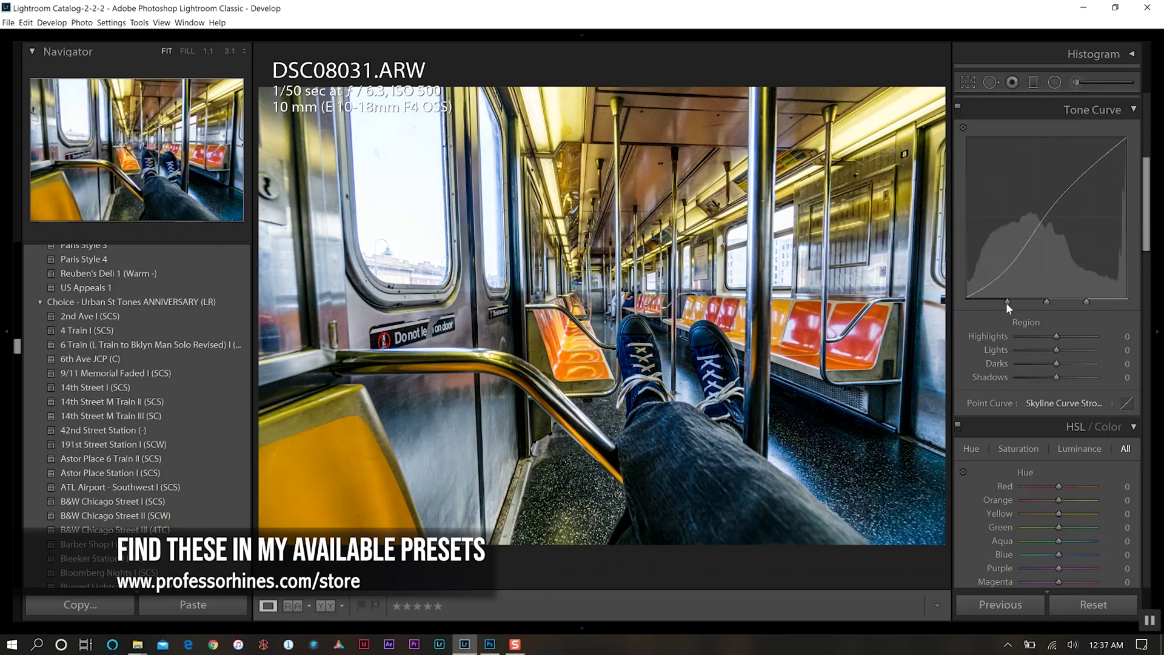
Step: Shift the tone curve split points and set region Shadows +76 and Darks +7
drag(1008, 301, 991, 302)
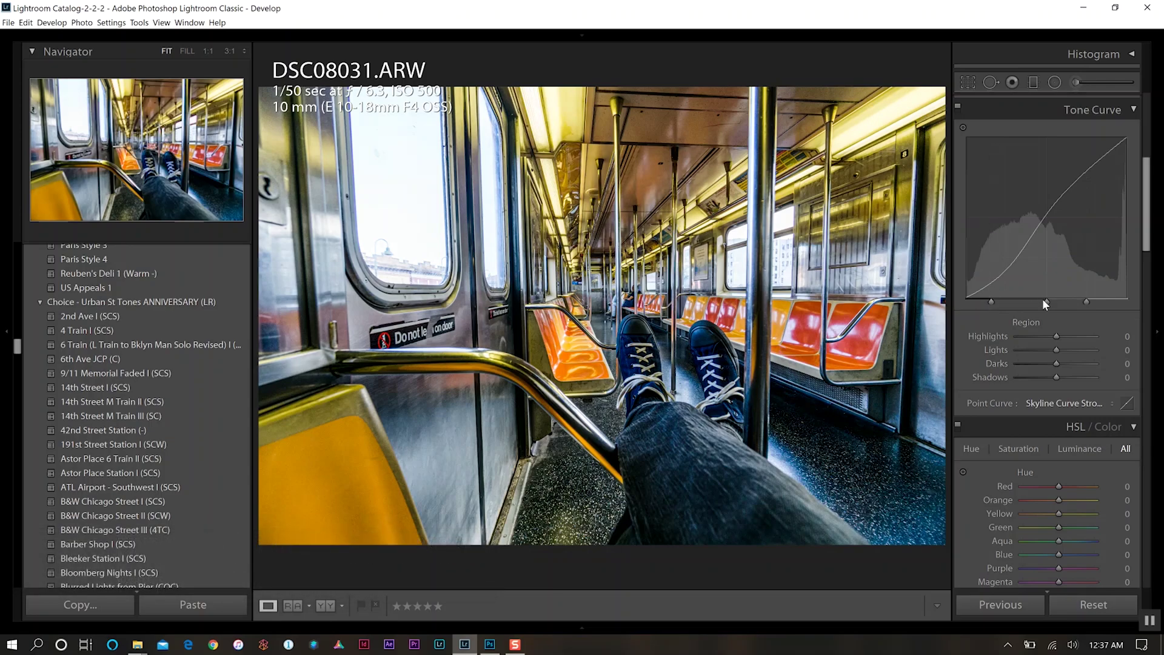
drag(1047, 301, 1061, 301)
drag(1059, 377, 1090, 377)
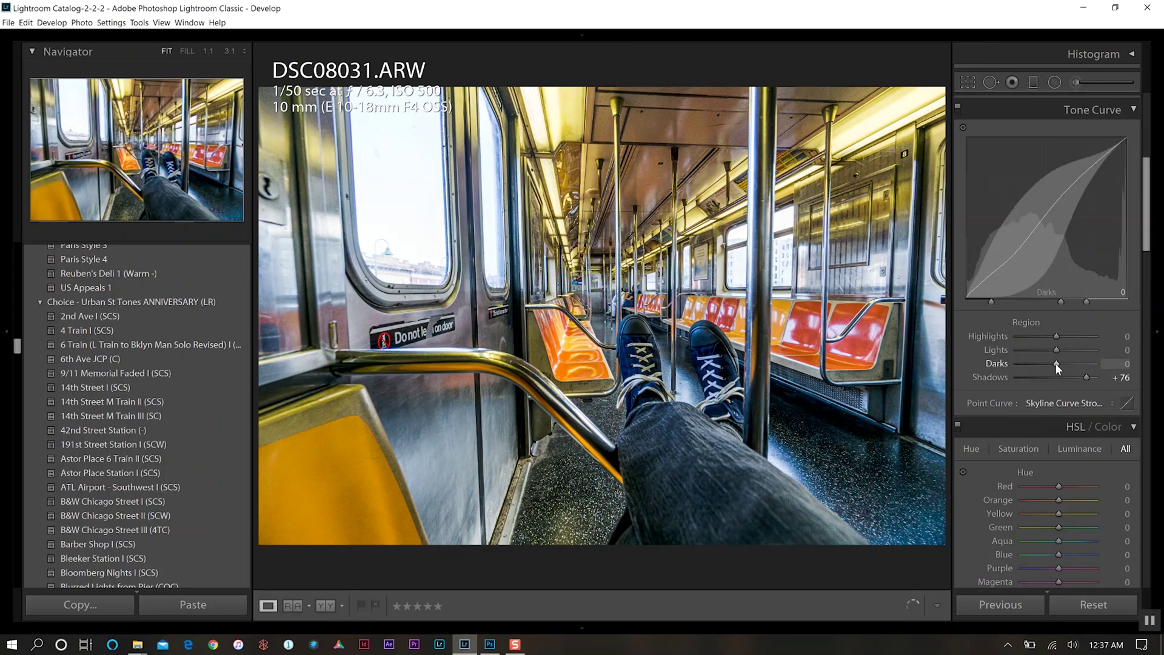
drag(1055, 364, 1056, 364)
Step: Set Post-Crop Vignetting to Amount −44, Midpoint 0, Feather 100 and Highlights 100
scroll(1149, 277, down, 5)
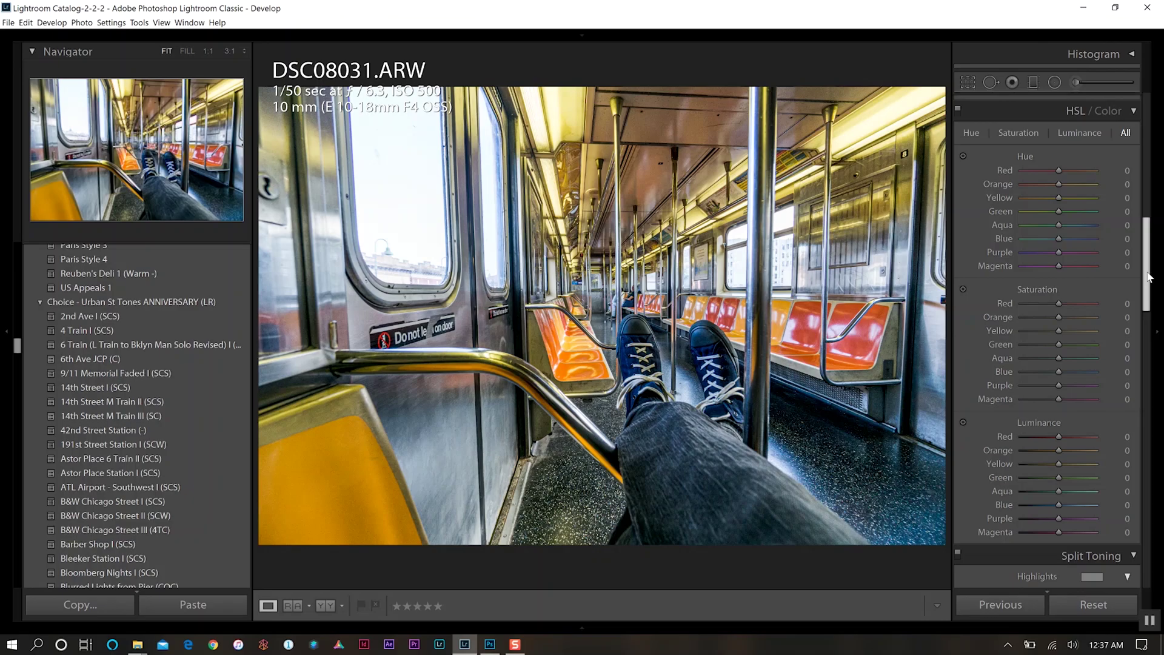
drag(1148, 277, 1153, 547)
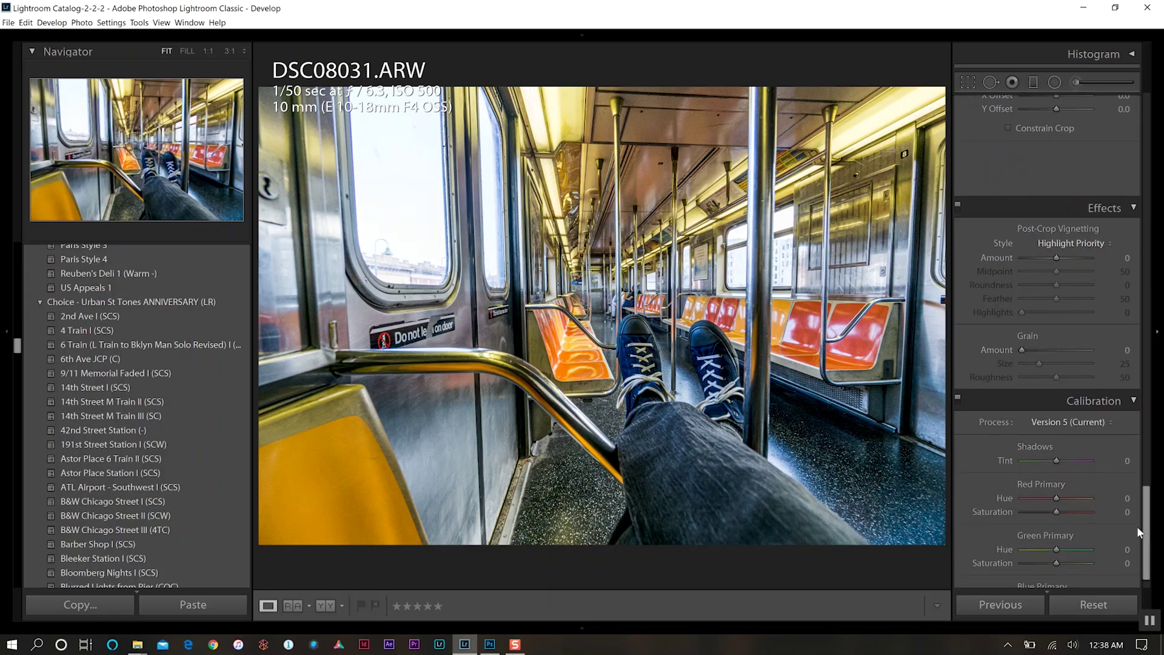
drag(1054, 255, 1039, 256)
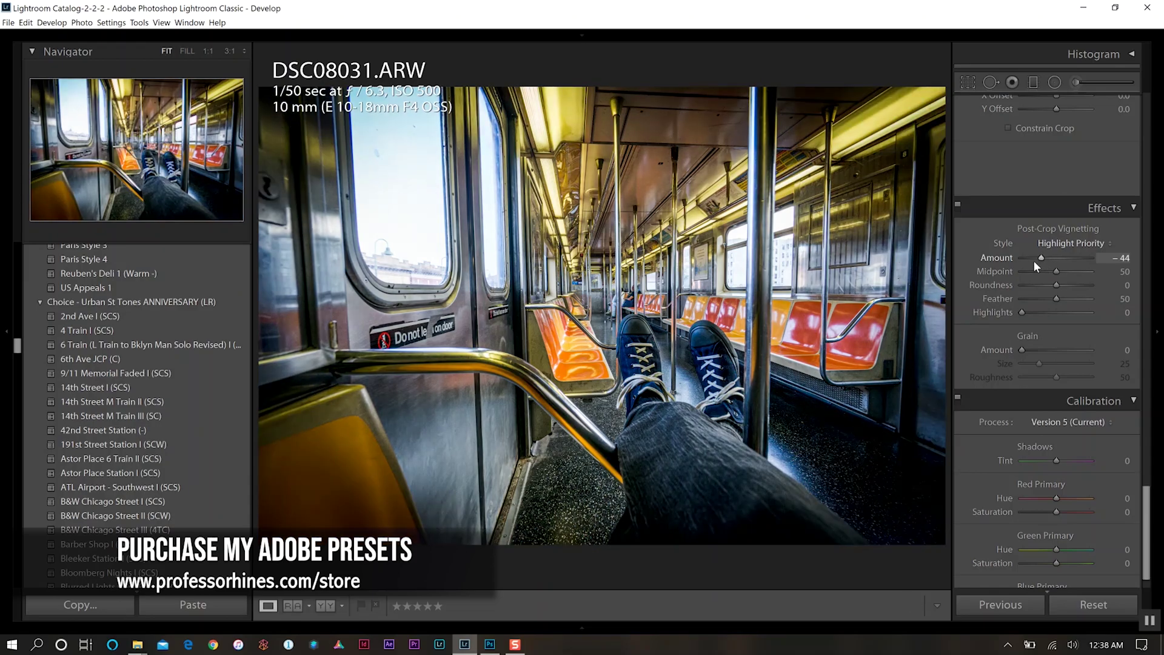
drag(1050, 274, 933, 275)
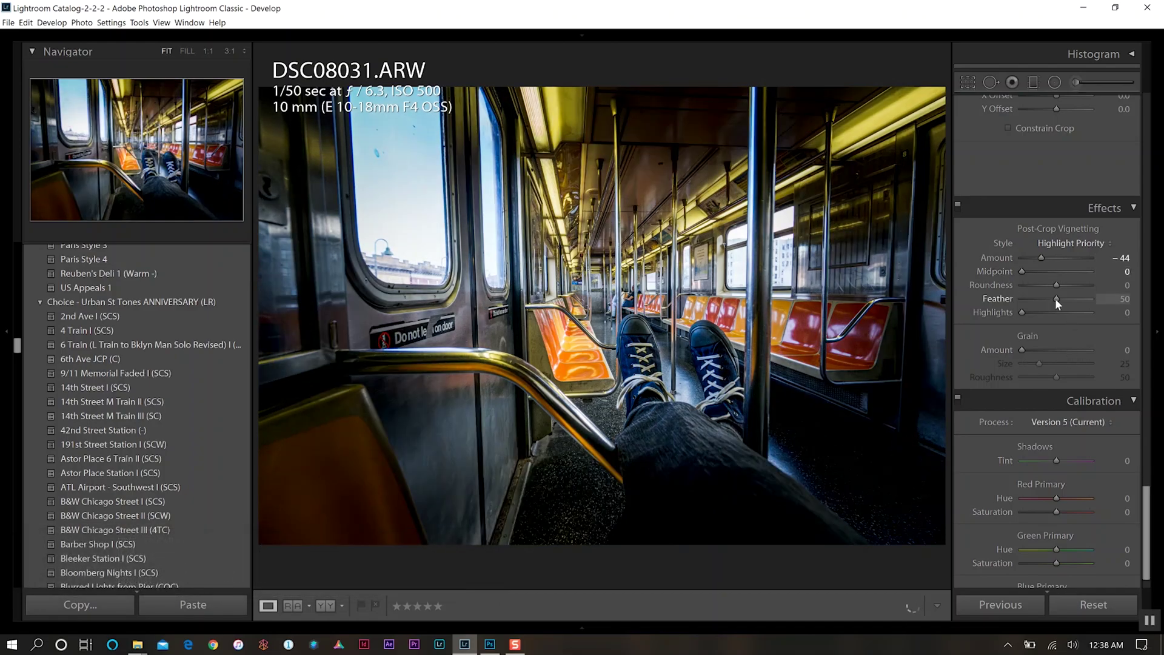
drag(1055, 298, 1091, 299)
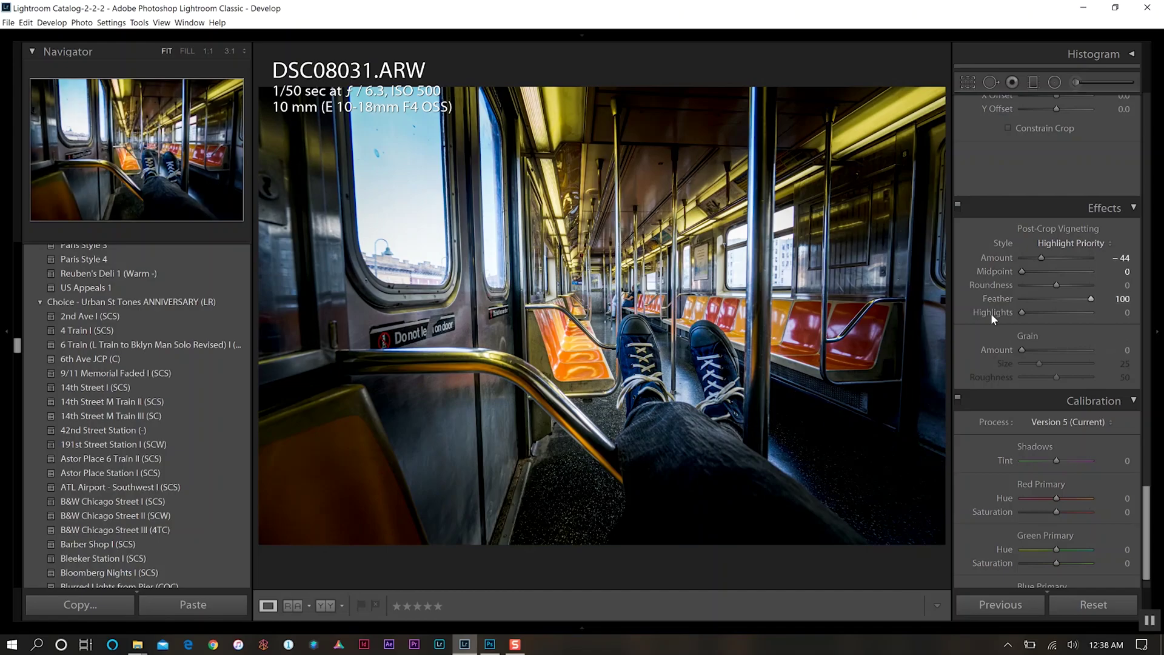
drag(1021, 310, 1159, 325)
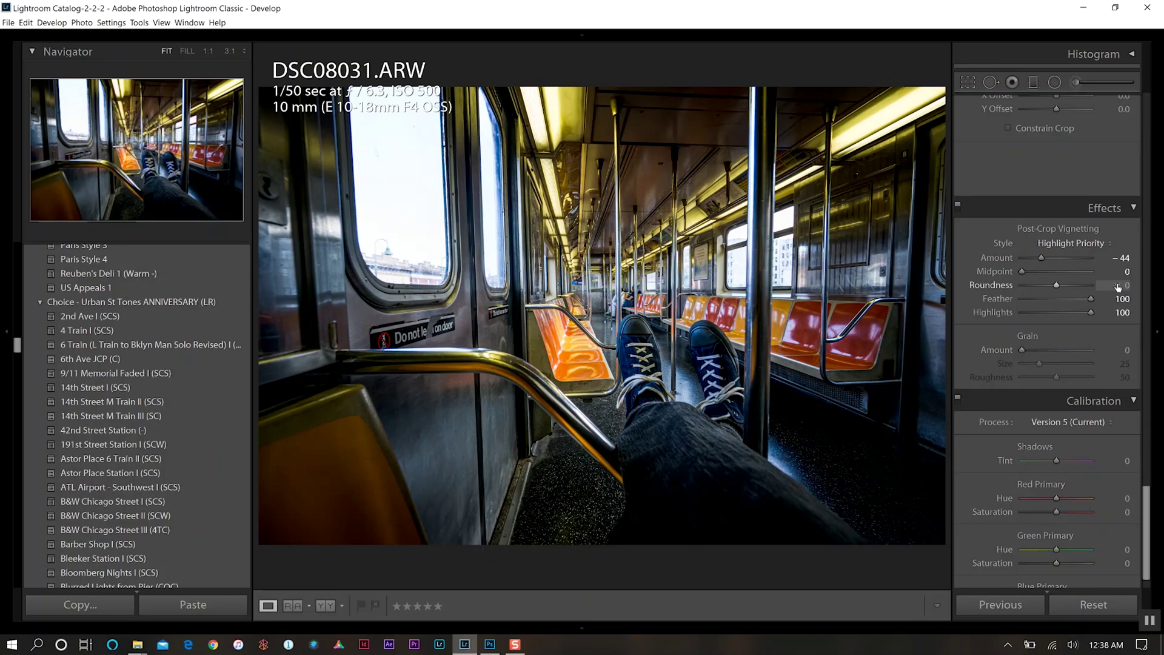
Step: Set calibration Red Hue +22, Green Hue +39 and Saturation −25, Blue Hue −16 and Saturation −14
scroll(1070, 417, down, 2)
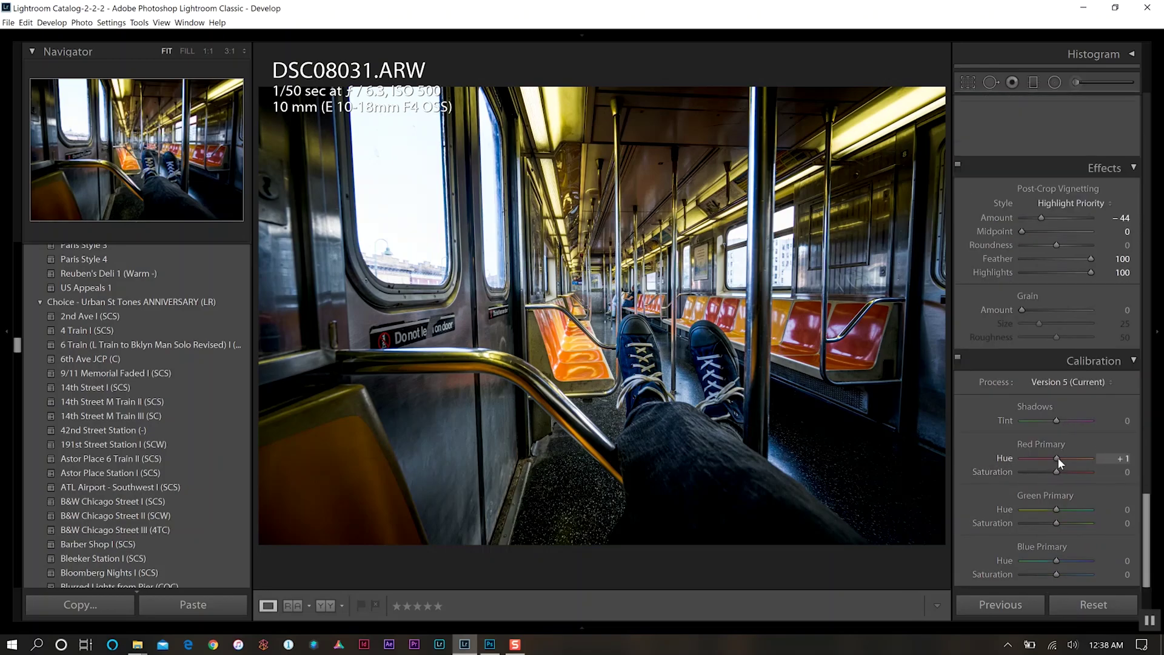
drag(1057, 457, 1061, 457)
drag(1056, 508, 1069, 509)
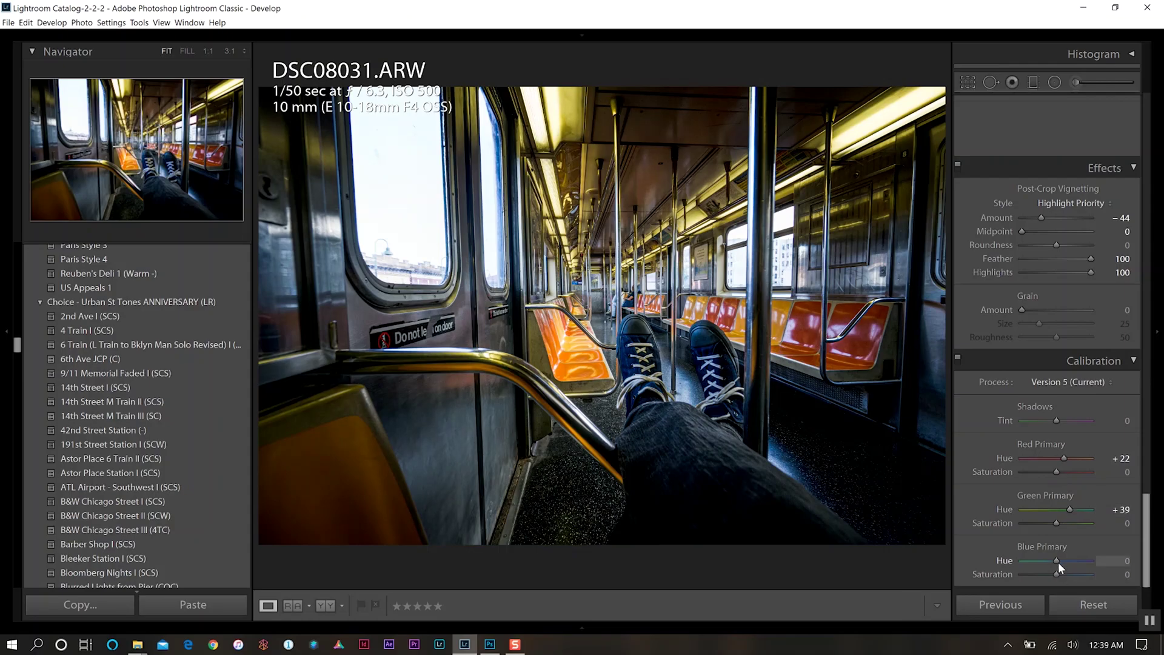
drag(1055, 562, 1052, 572)
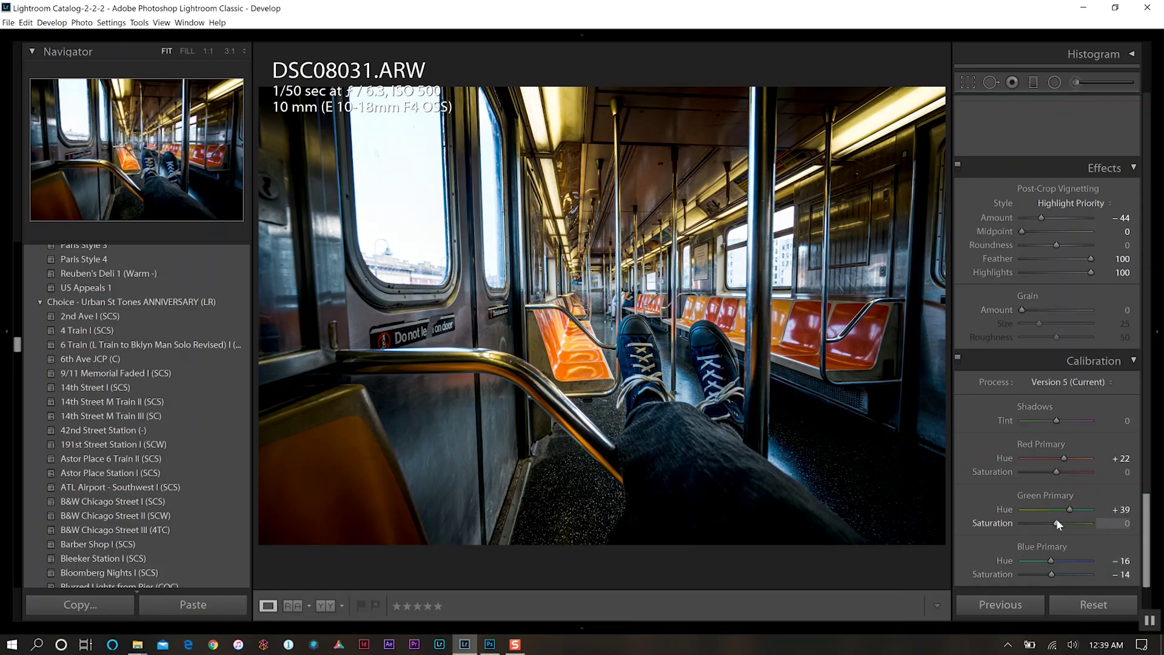
drag(1050, 518, 1047, 519)
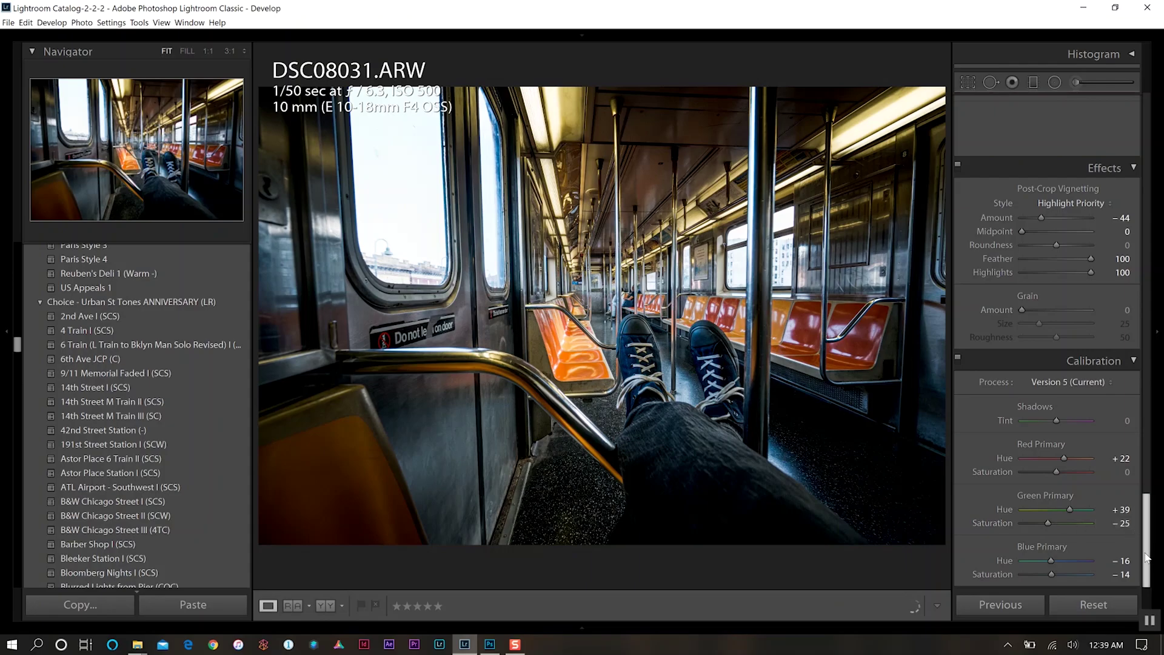
Step: Set HSL hues: Yellow −51, Magenta +24, Purple +5, Aqua +7, Green +14, Orange +4, Red +9
drag(1145, 545, 1142, 280)
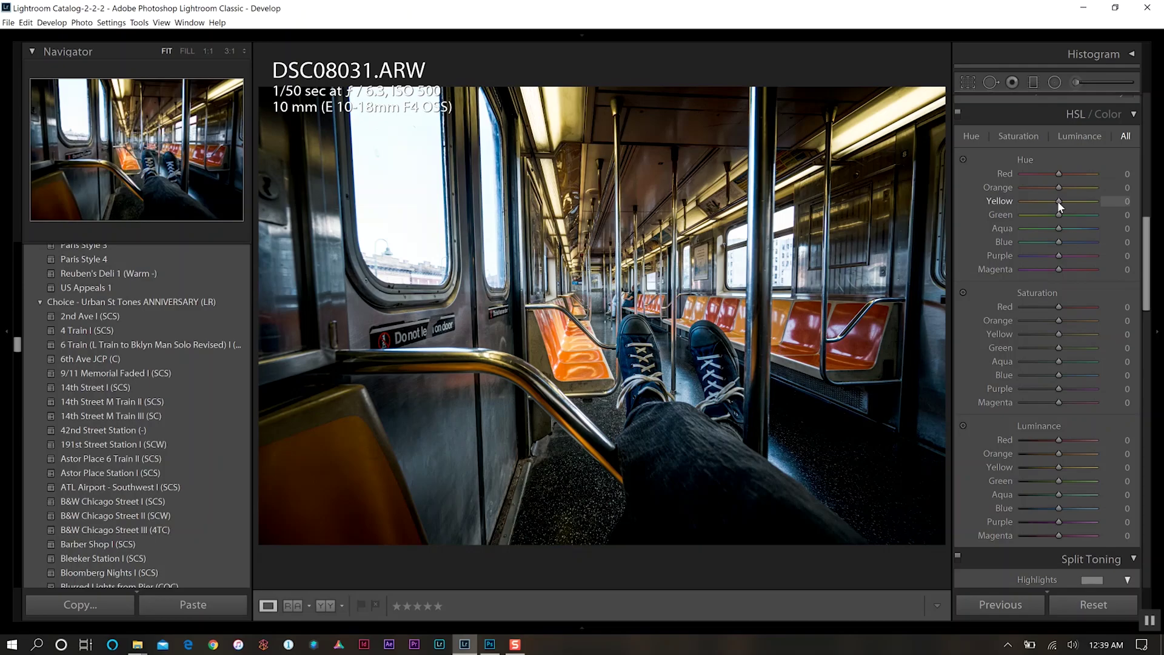
drag(1057, 201, 1037, 201)
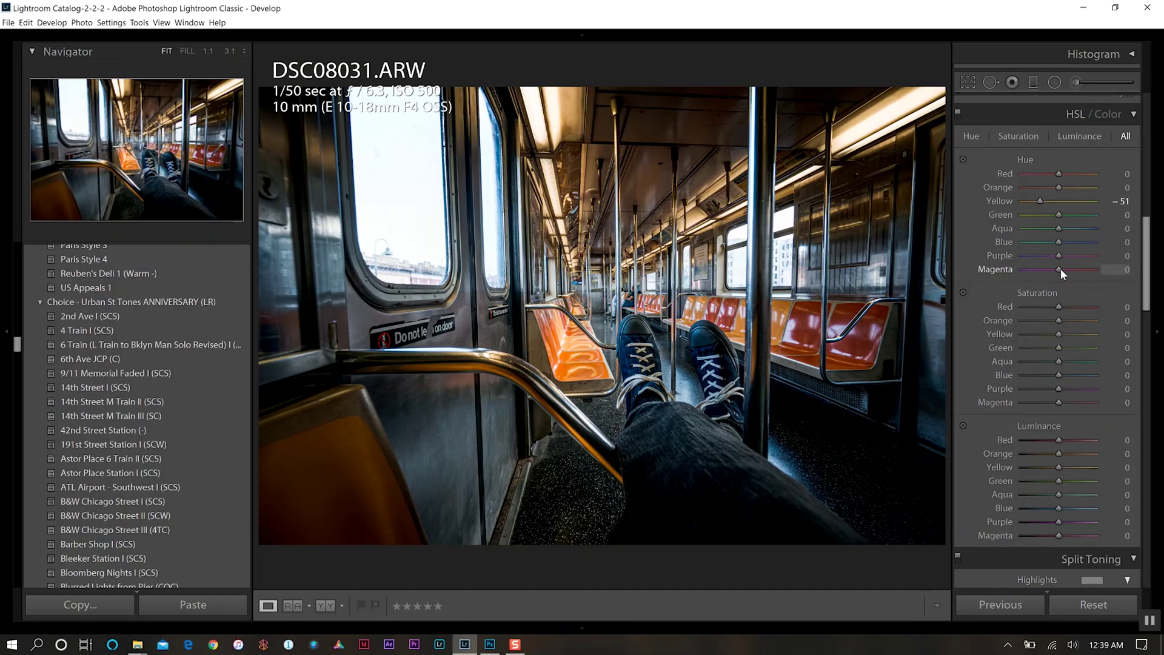
drag(1059, 268, 1067, 268)
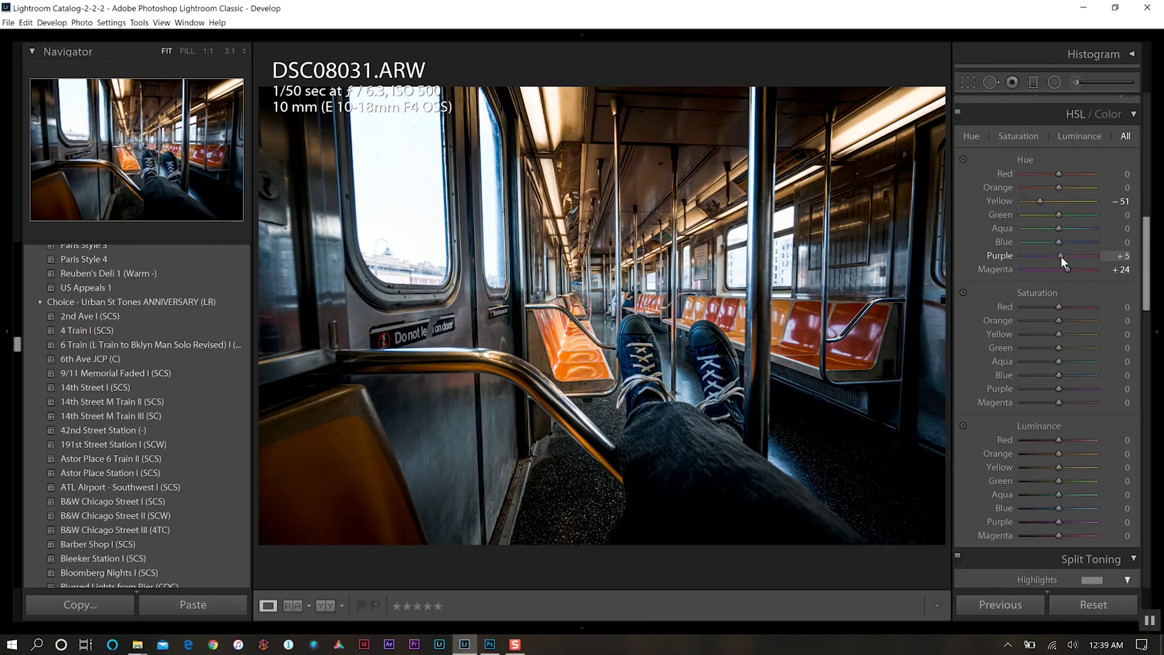
drag(1060, 256, 1053, 242)
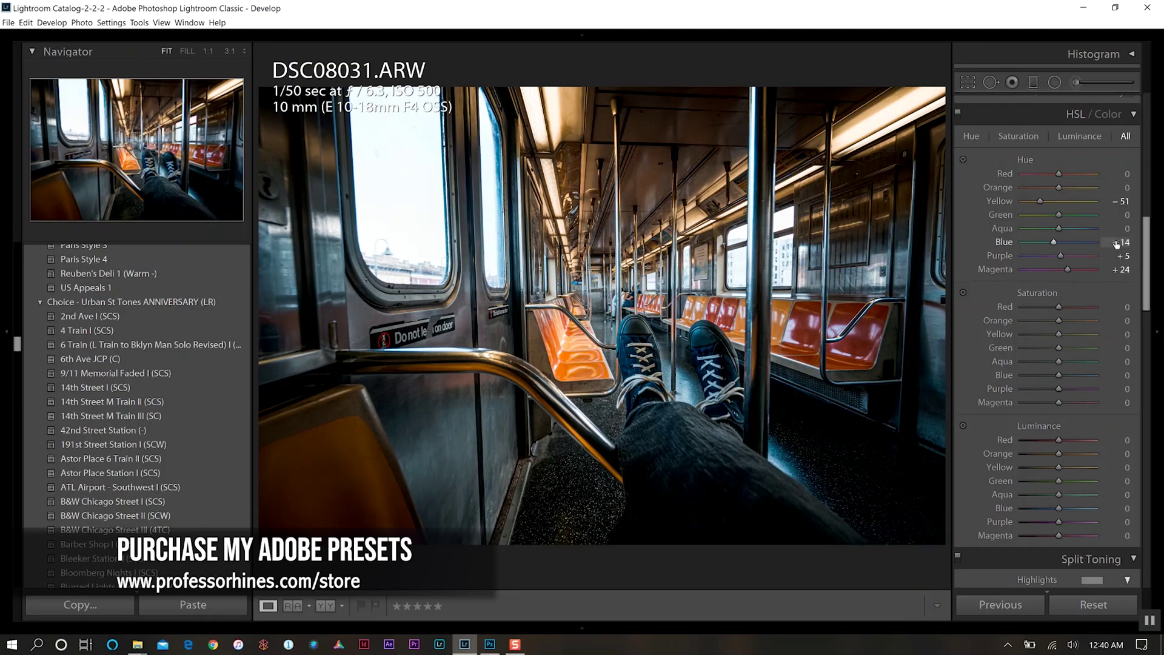
drag(1058, 229, 1062, 230)
drag(1060, 214, 1063, 214)
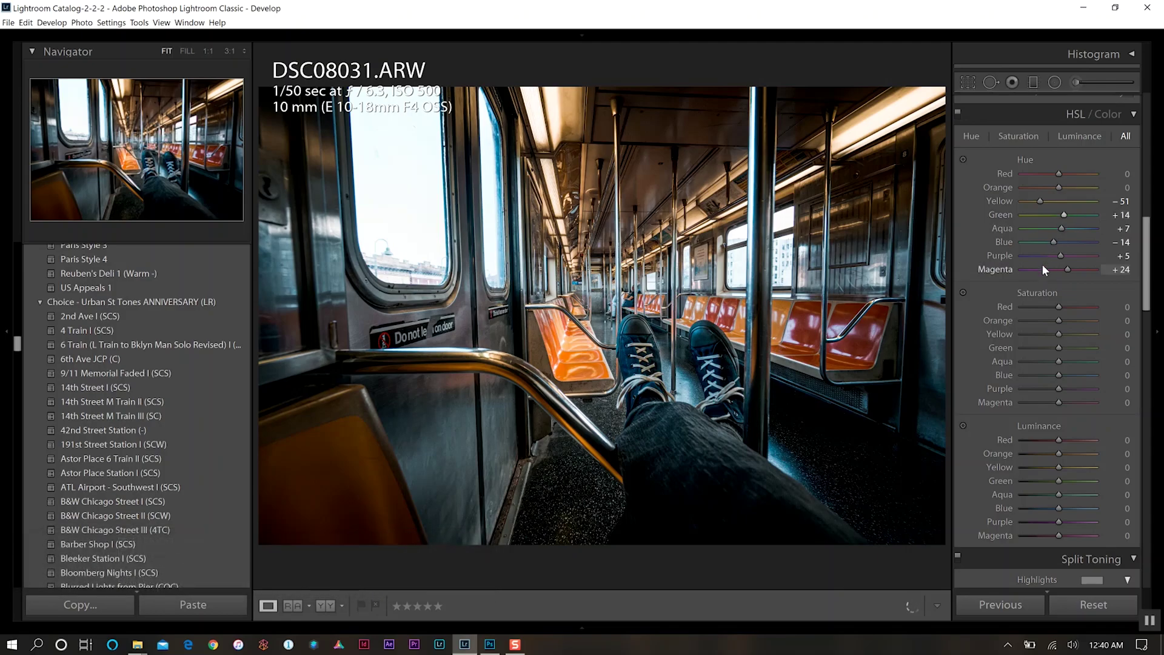
drag(1058, 187, 1059, 172)
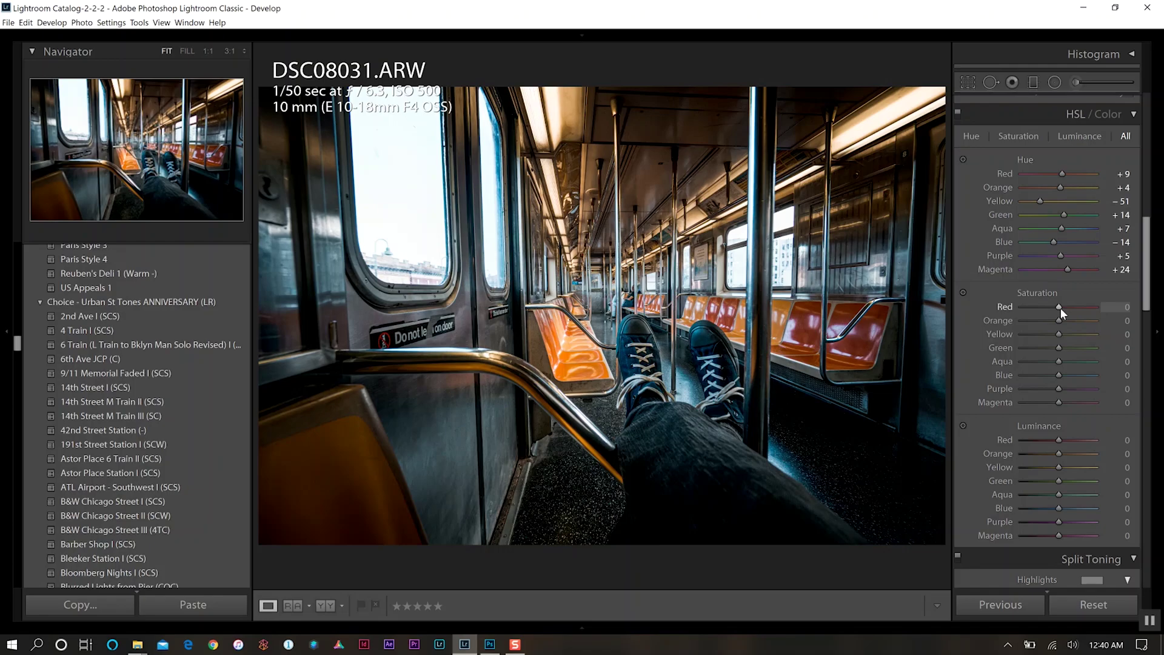
Step: Adjust HSL saturation: Red −10, Green up, Aqua +6, Blue −68, Purple −58, Magenta −54
mouse_move(1059, 307)
mouse_down()
mouse_move(1050, 310)
mouse_move(1072, 320)
mouse_up()
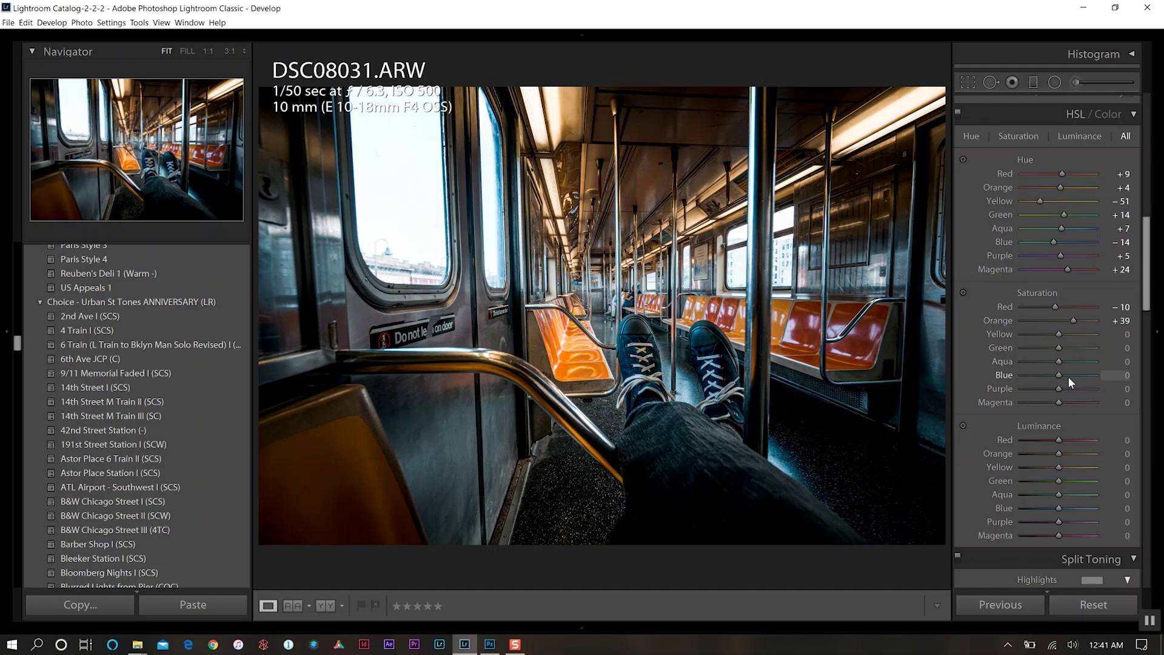
drag(1059, 348, 1071, 350)
click(1061, 361)
drag(1060, 376, 1038, 376)
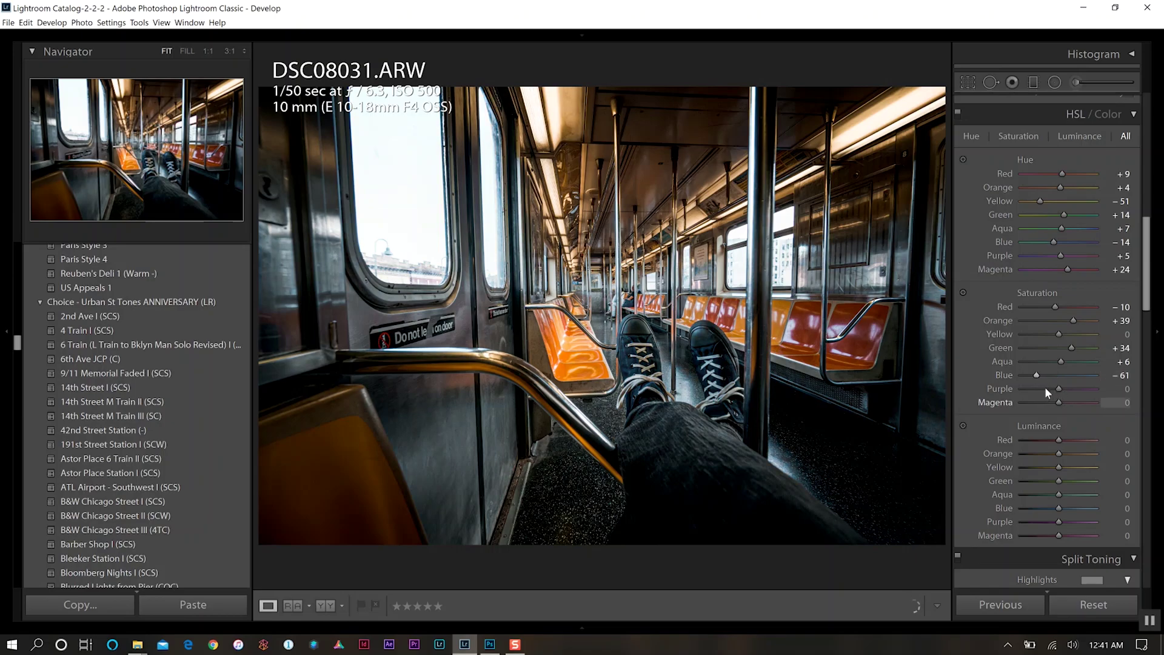
click(1035, 388)
click(1038, 401)
click(1038, 401)
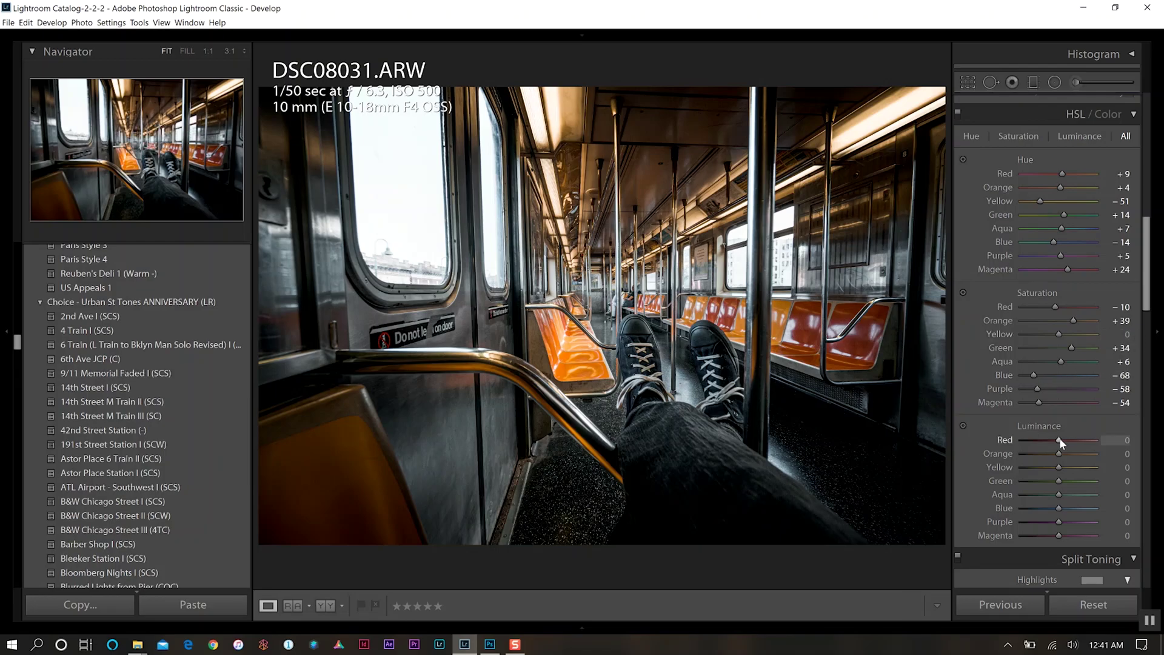
Step: Lower HSL luminance for Red to −23 and Purple to −11
drag(1059, 439, 1064, 454)
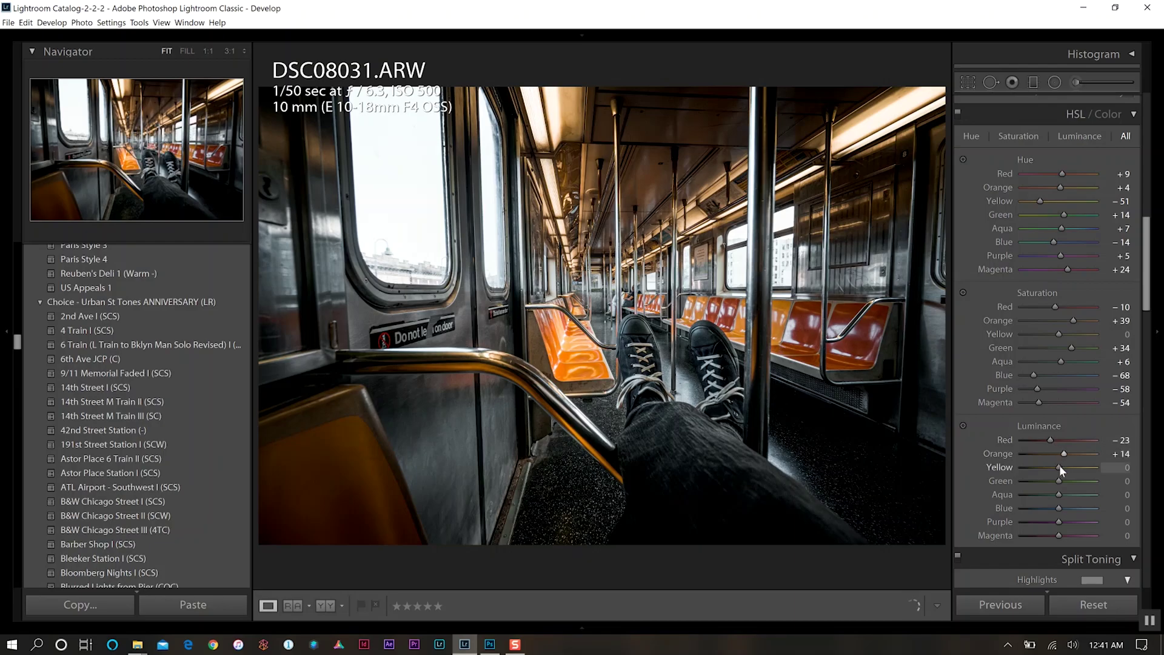
drag(1059, 519, 1057, 519)
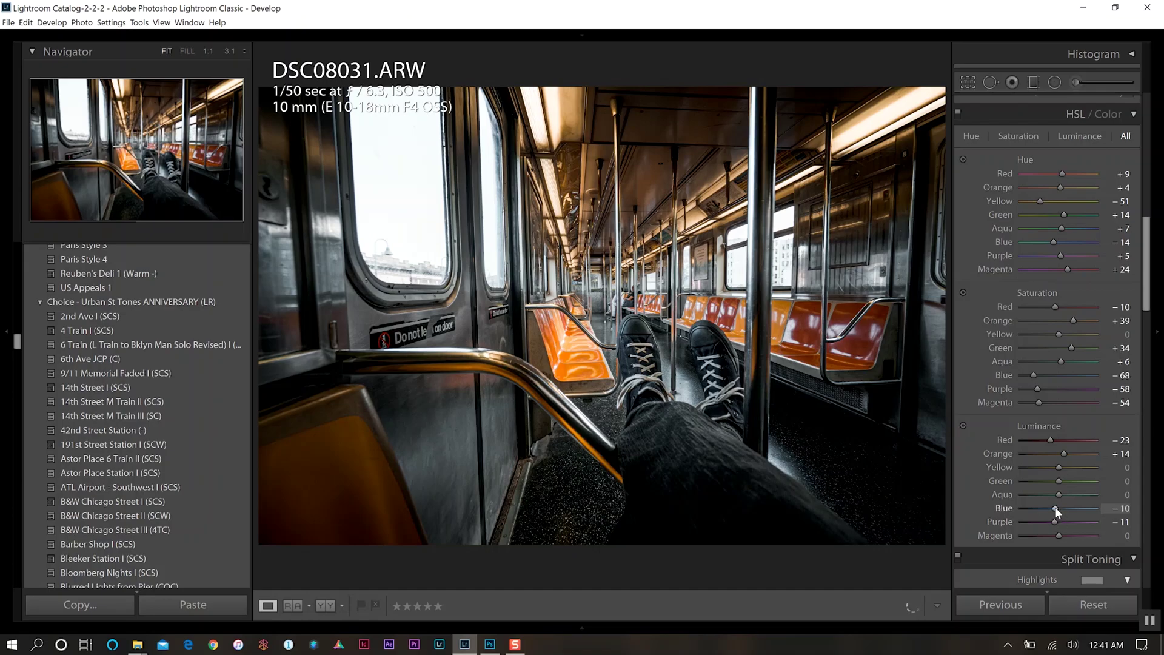
scroll(1140, 195, down, 5)
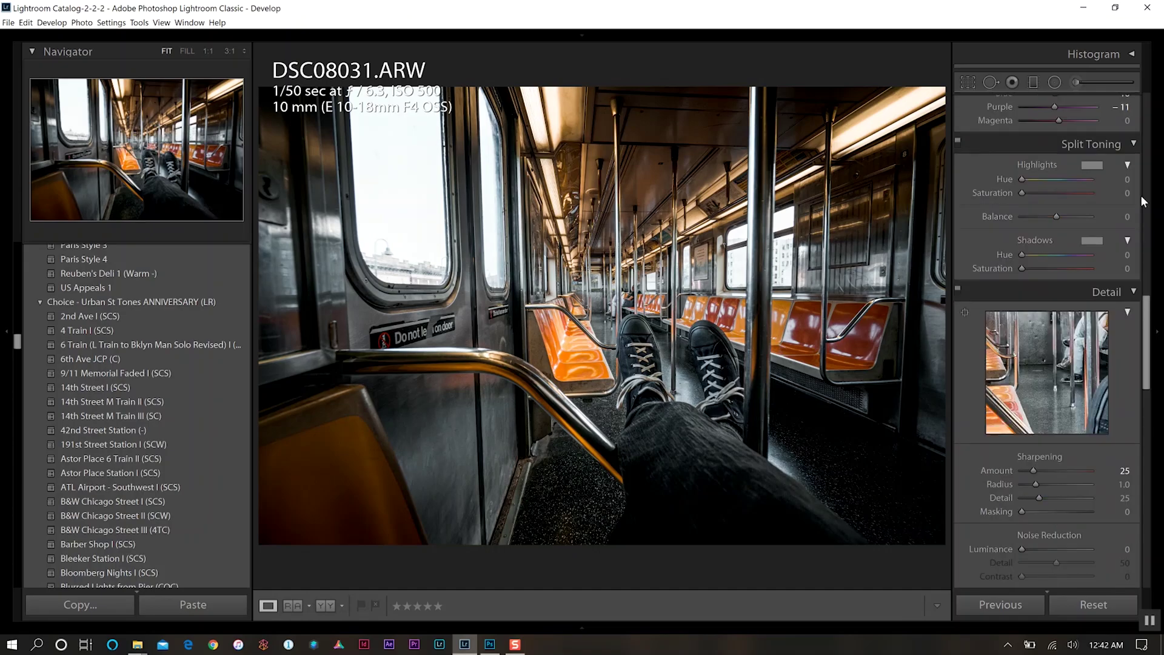
Step: Tint split-toning highlights at Hue 58, Saturation 21 and shadows at Hue 52, Saturation 11
click(1032, 193)
scroll(1038, 195, up, 3)
scroll(1021, 176, up, 5)
drag(1024, 177, 1034, 176)
drag(1019, 254, 1031, 255)
drag(1022, 269, 1035, 267)
Step: Set Detail panel sharpening Amount to 80 and Masking to 47
scroll(1152, 342, up, 1)
mouse_move(1057, 253)
mouse_down()
mouse_move(1049, 257)
mouse_move(1091, 253)
mouse_move(1042, 260)
mouse_move(1055, 261)
mouse_up()
drag(1145, 343, 1147, 380)
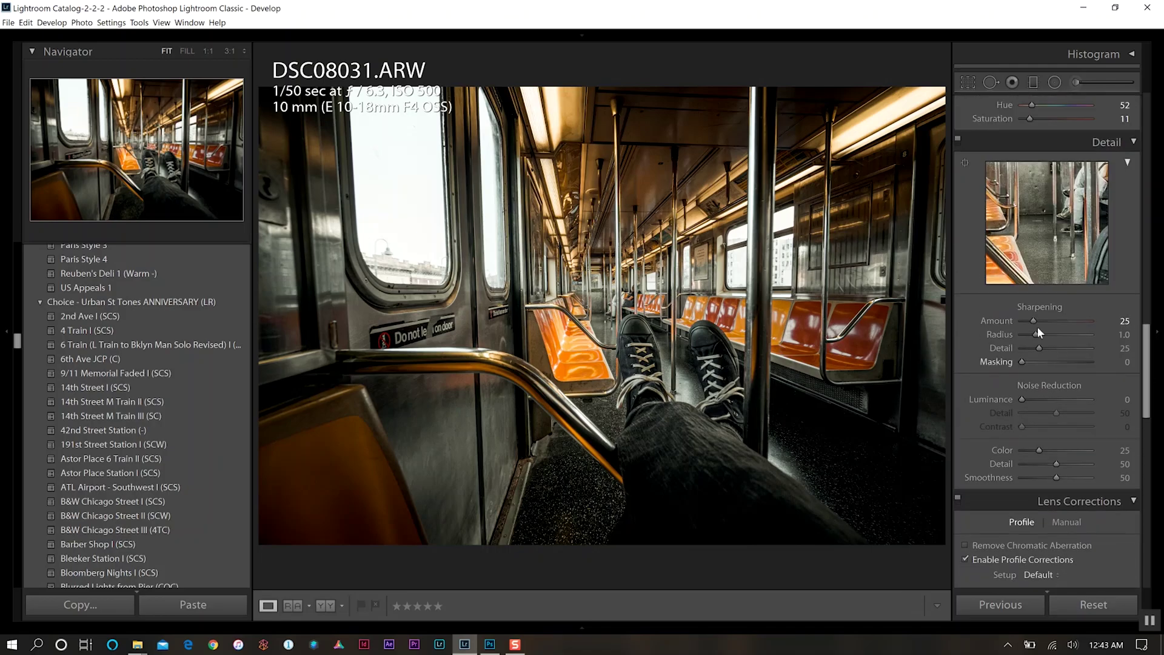
drag(1034, 321, 1058, 319)
drag(1048, 363, 1055, 362)
Step: Toggle the lens vignetting correction off, then restore it to 100
drag(1145, 376, 1140, 421)
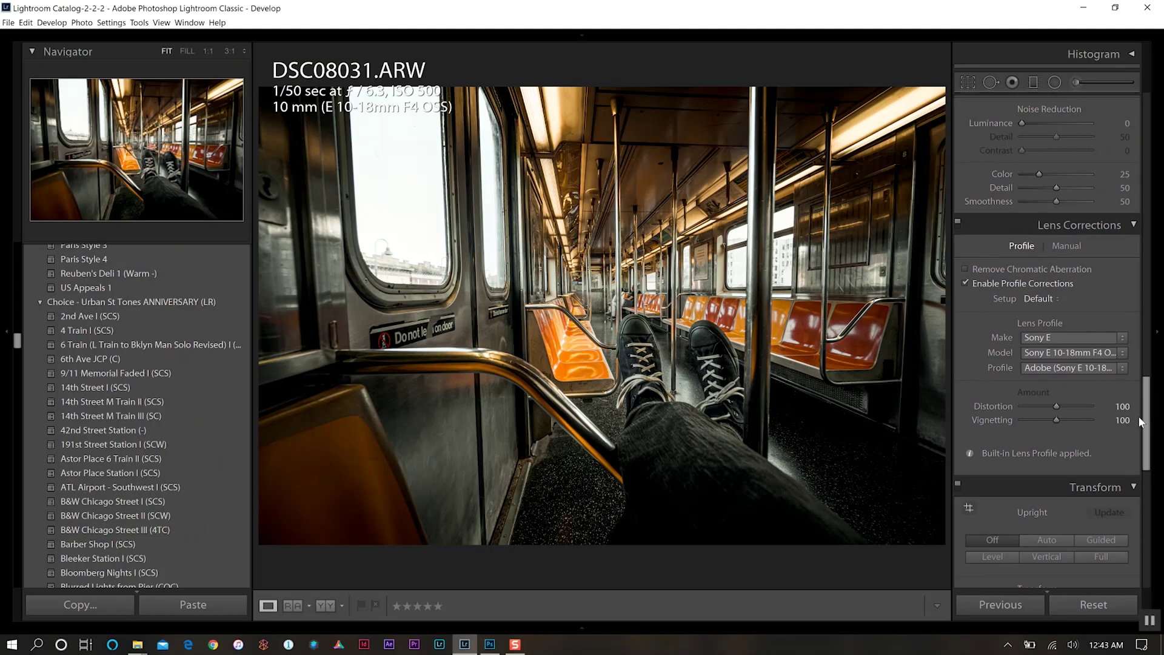
click(1018, 421)
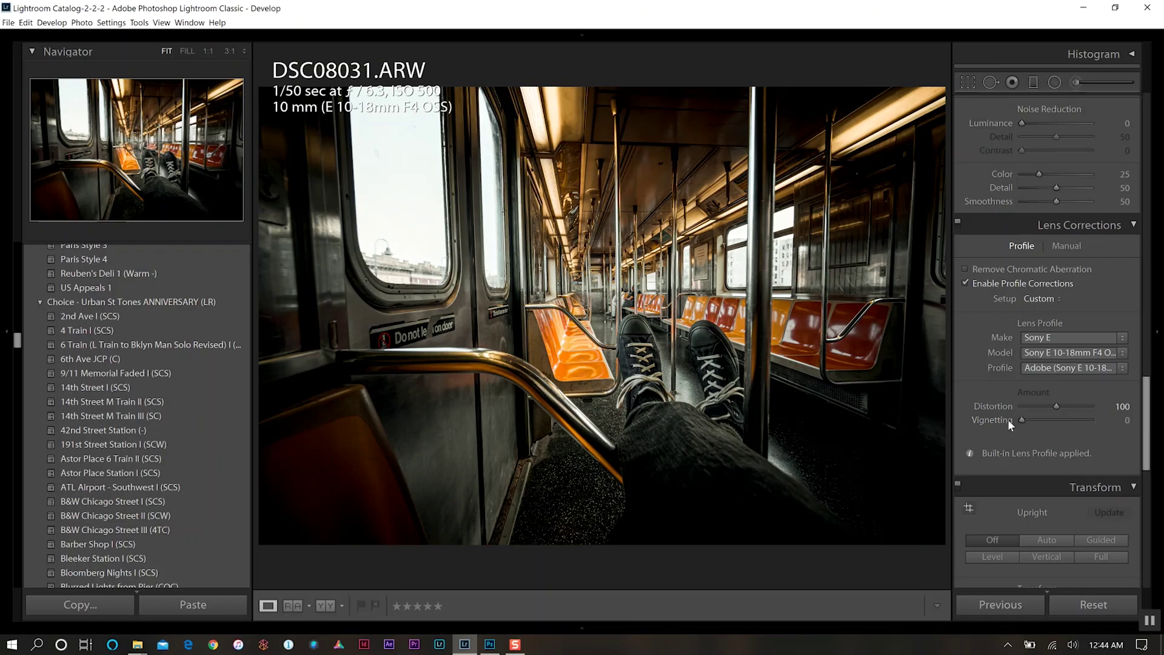
double_click(1006, 419)
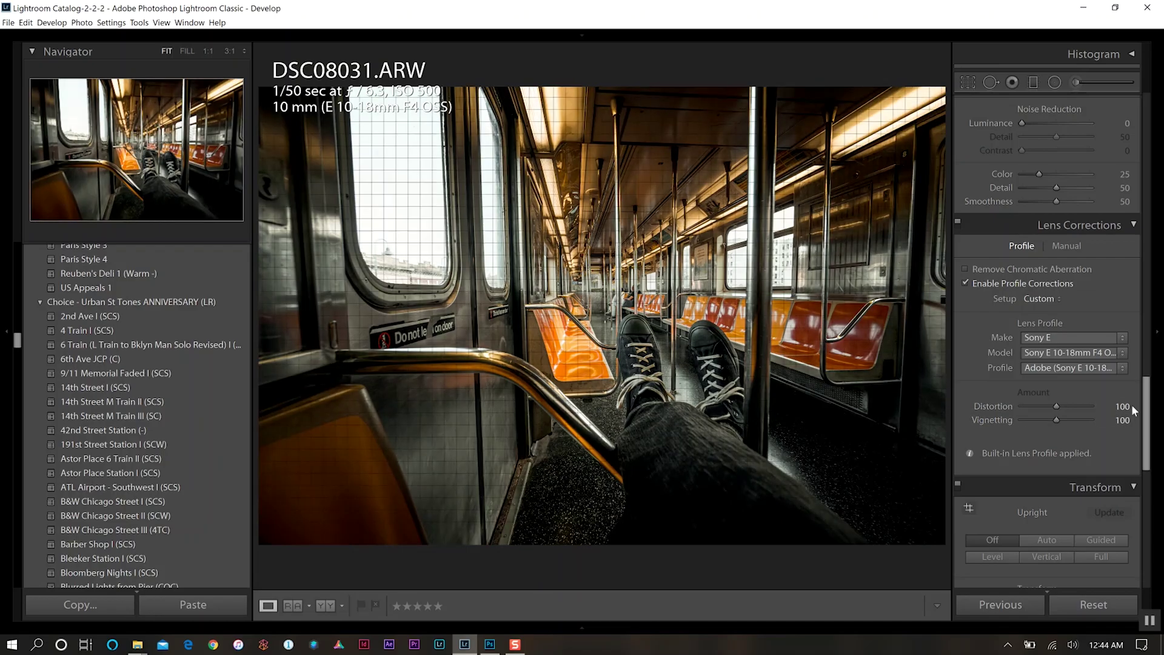
Step: Set Transform Vertical to +11 and enable Constrain Crop
drag(1144, 405, 1142, 448)
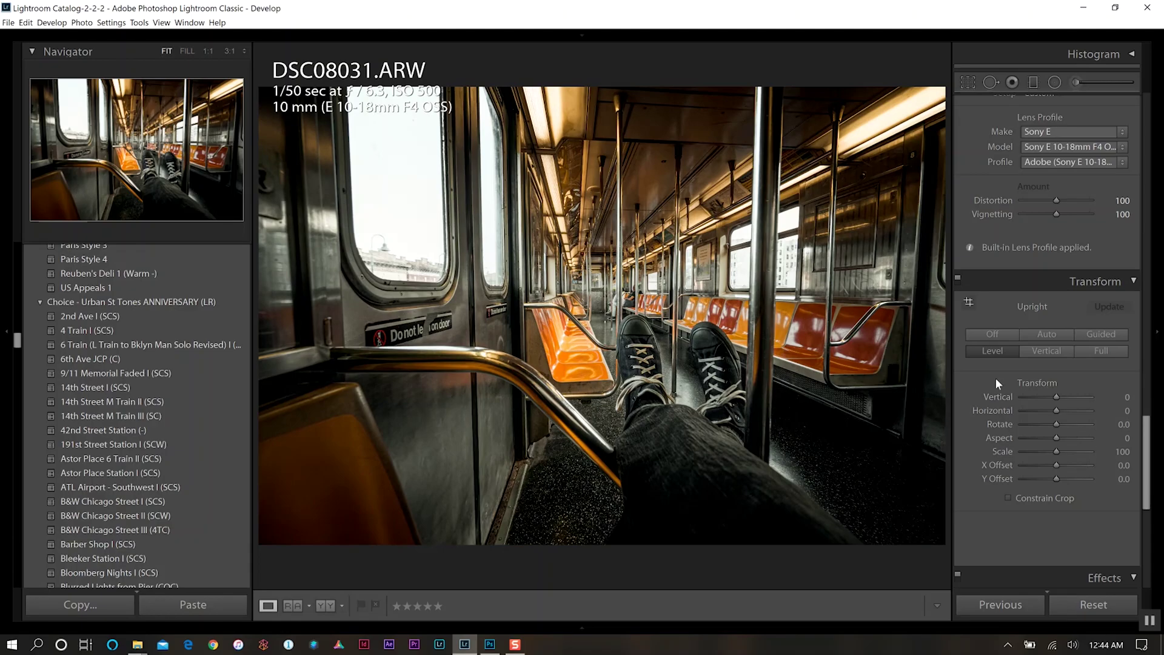
drag(1055, 398, 1060, 398)
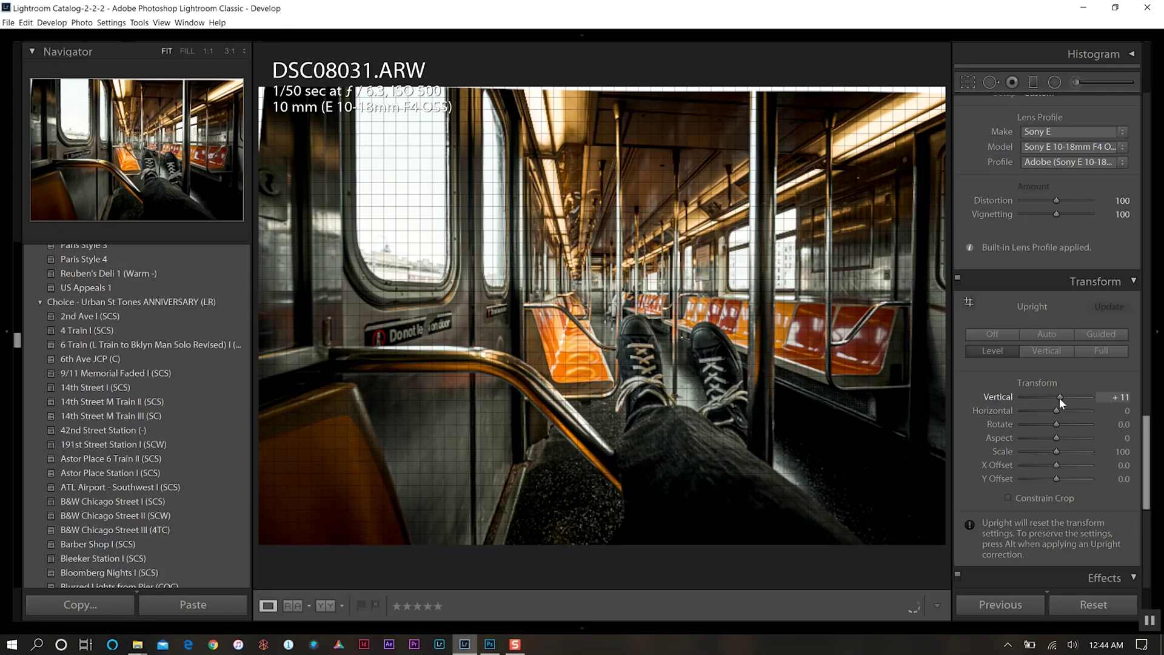
key(Up)
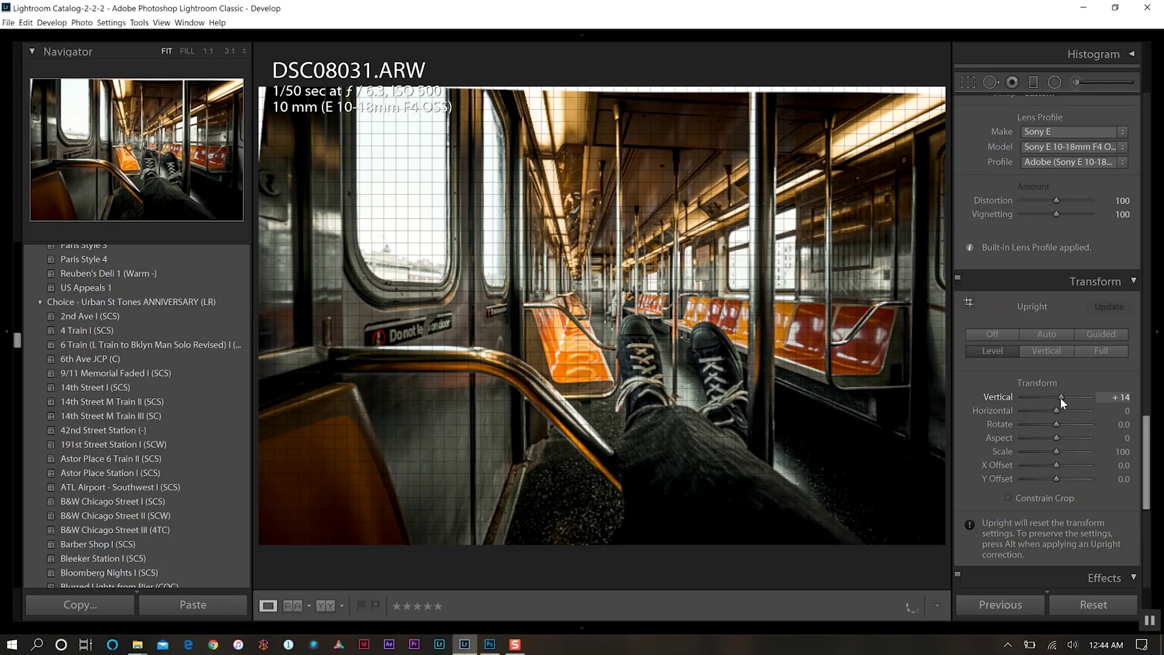
key(Up)
key(Up)
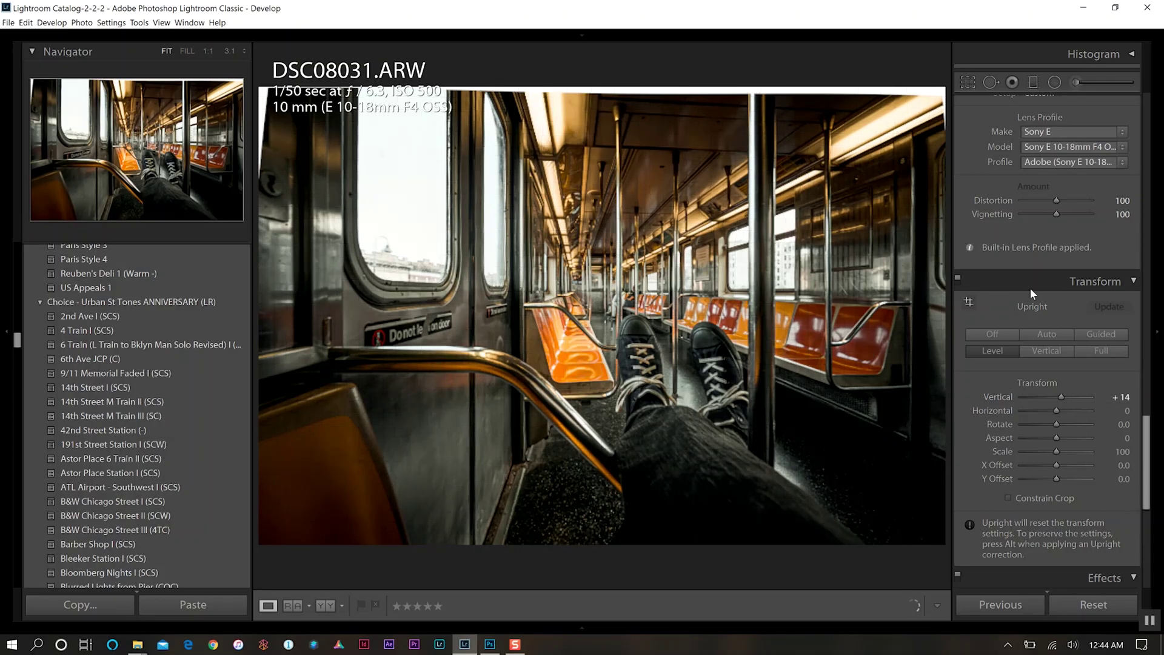
key(Down)
key(Down)
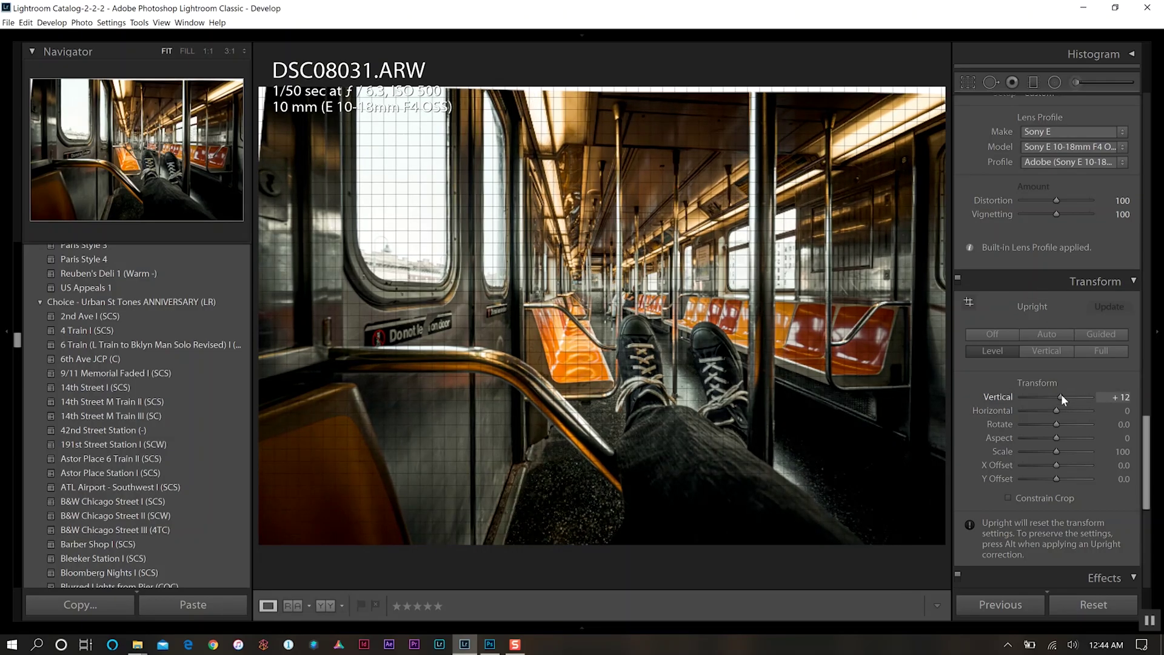
key(Down)
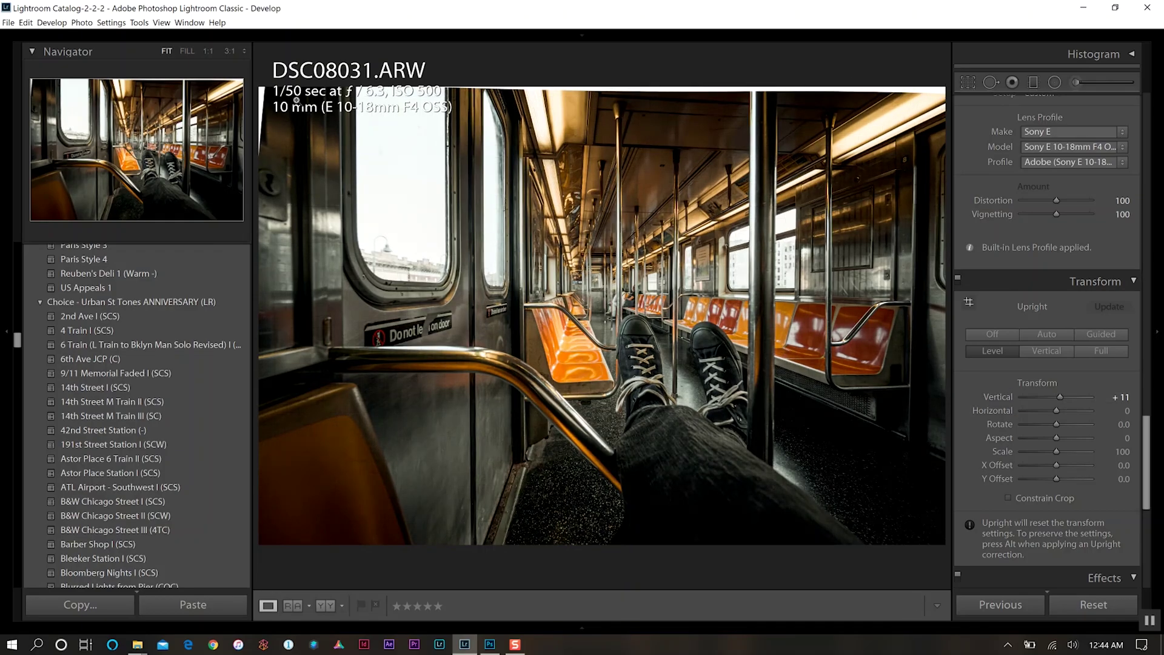
click(1040, 501)
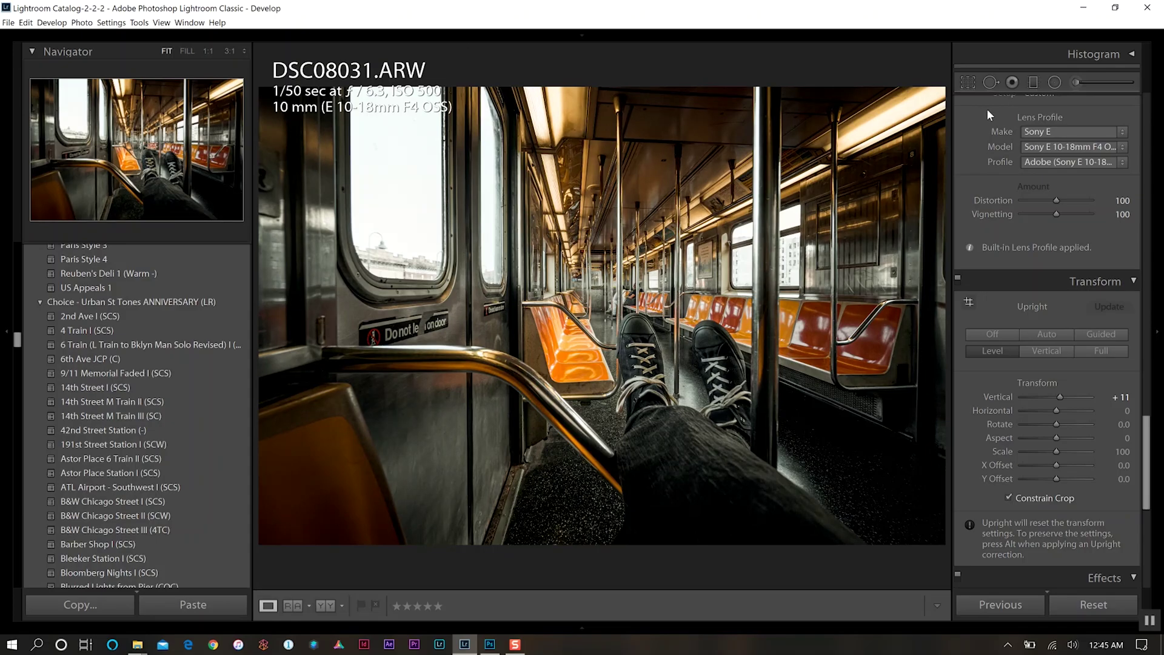
scroll(1146, 459, down, 4)
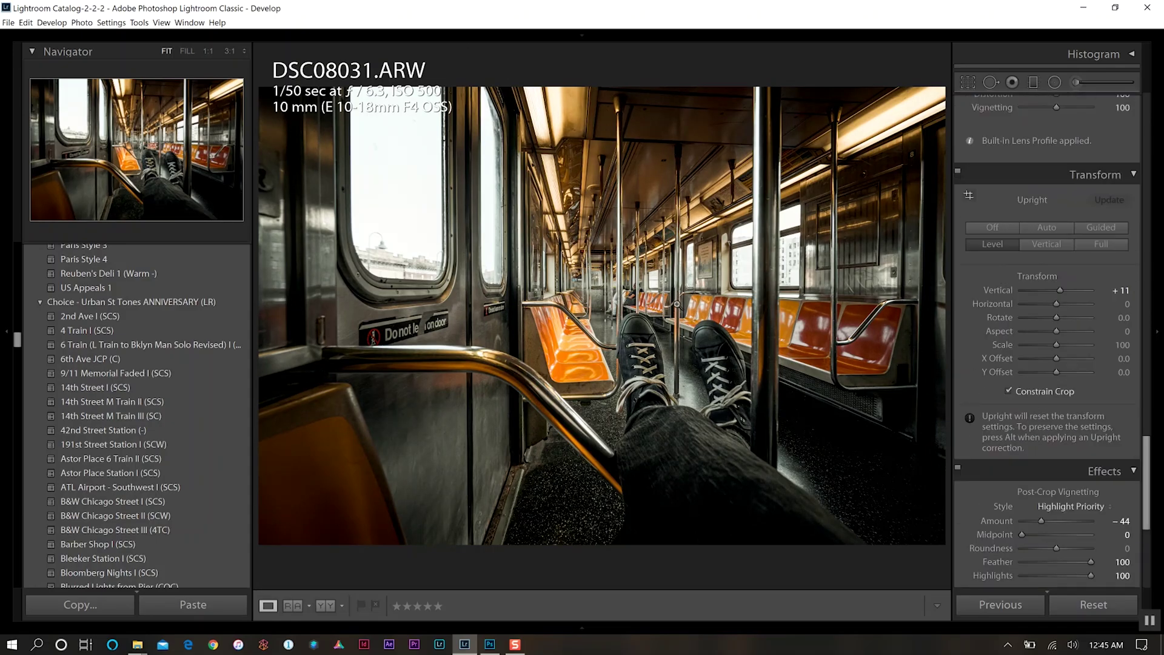
Step: Export the edited photo with the previous export settings, opening it in Photoshop as DSC08031.tif
click(8, 22)
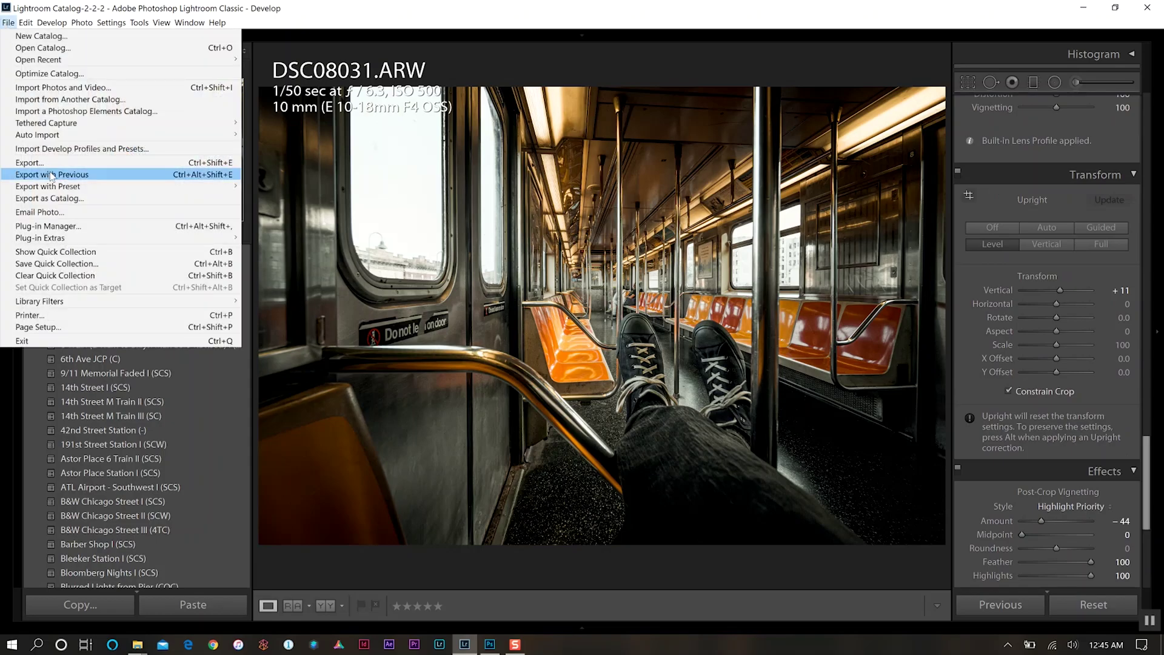
click(48, 174)
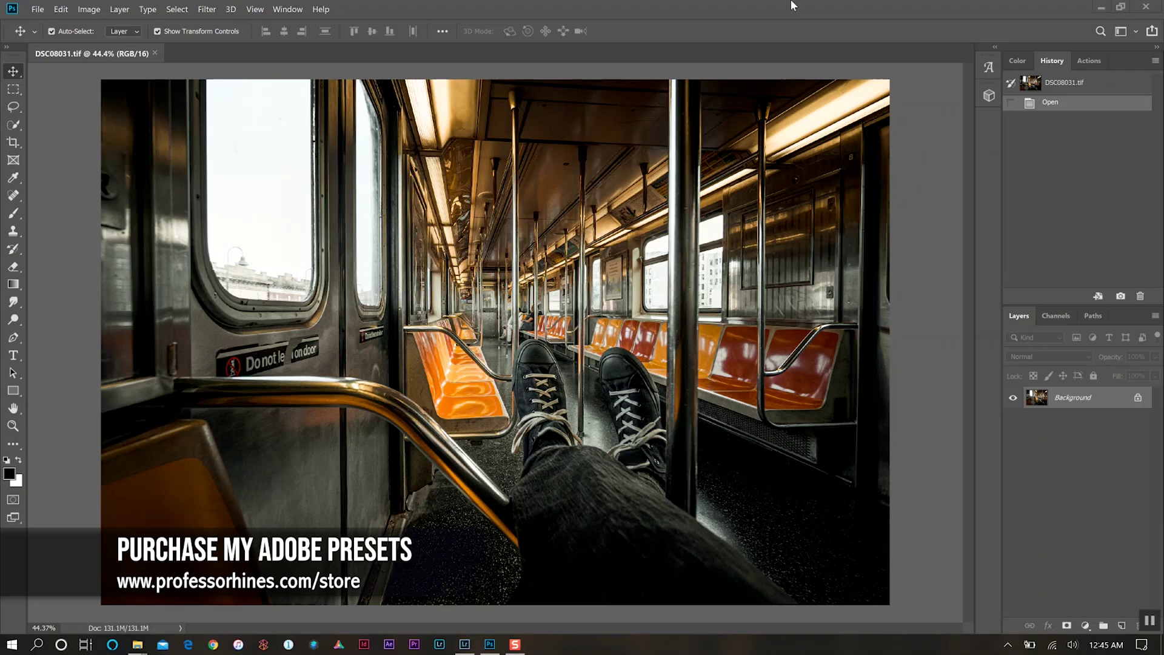
click(207, 9)
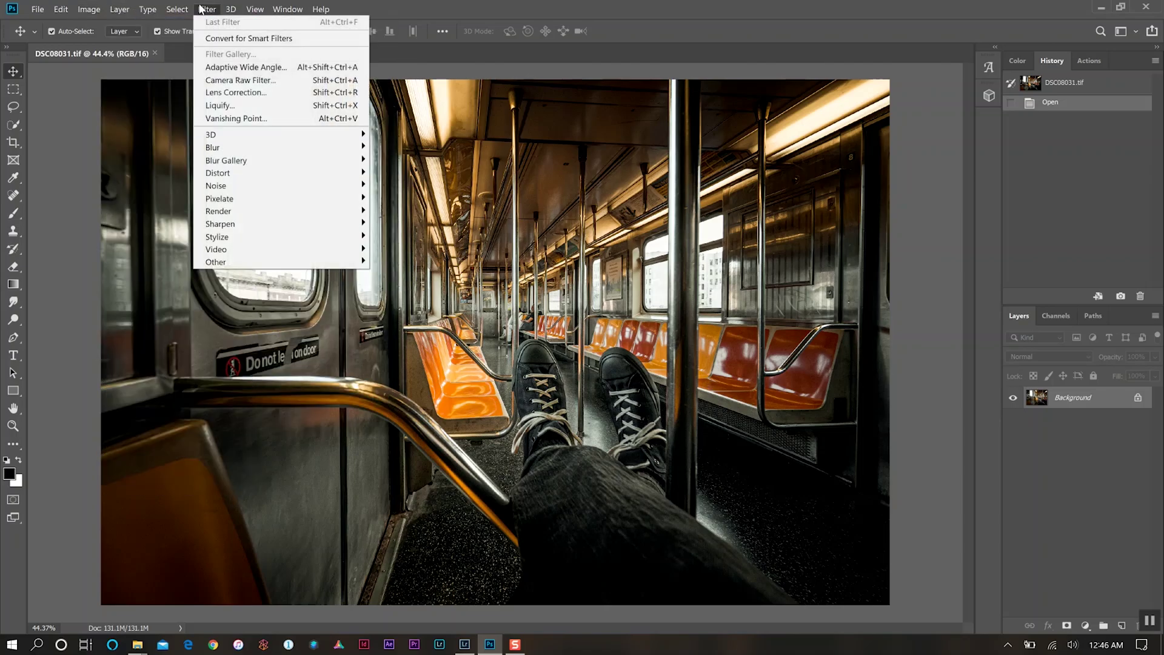
mouse_move(249, 211)
click(412, 290)
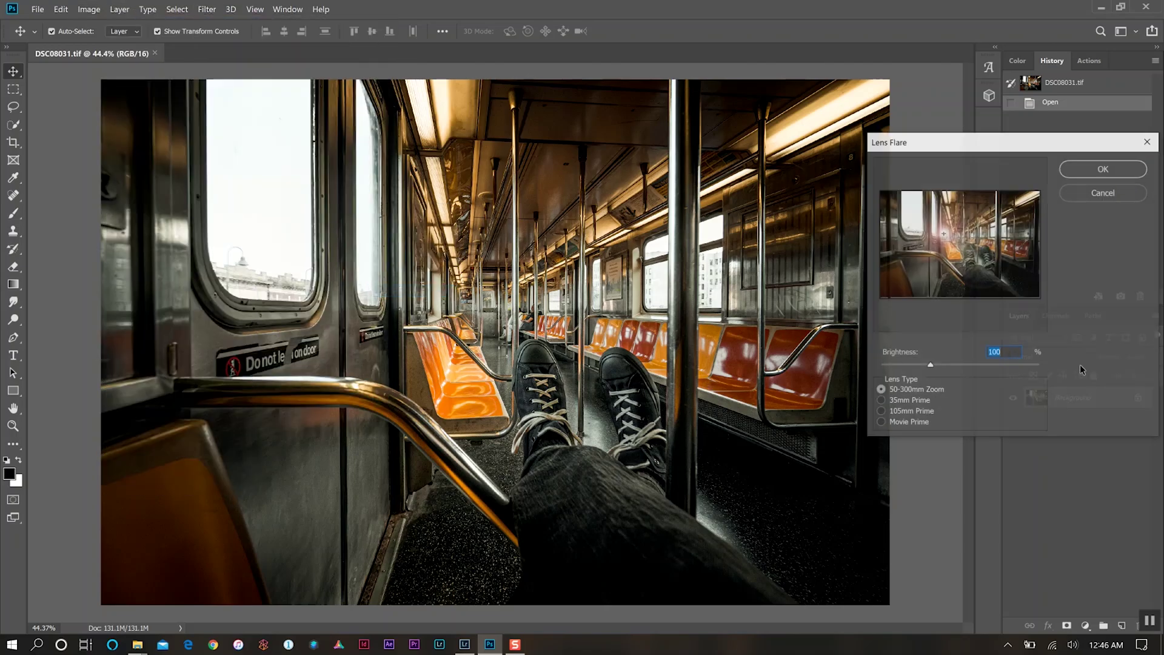
drag(943, 237, 994, 232)
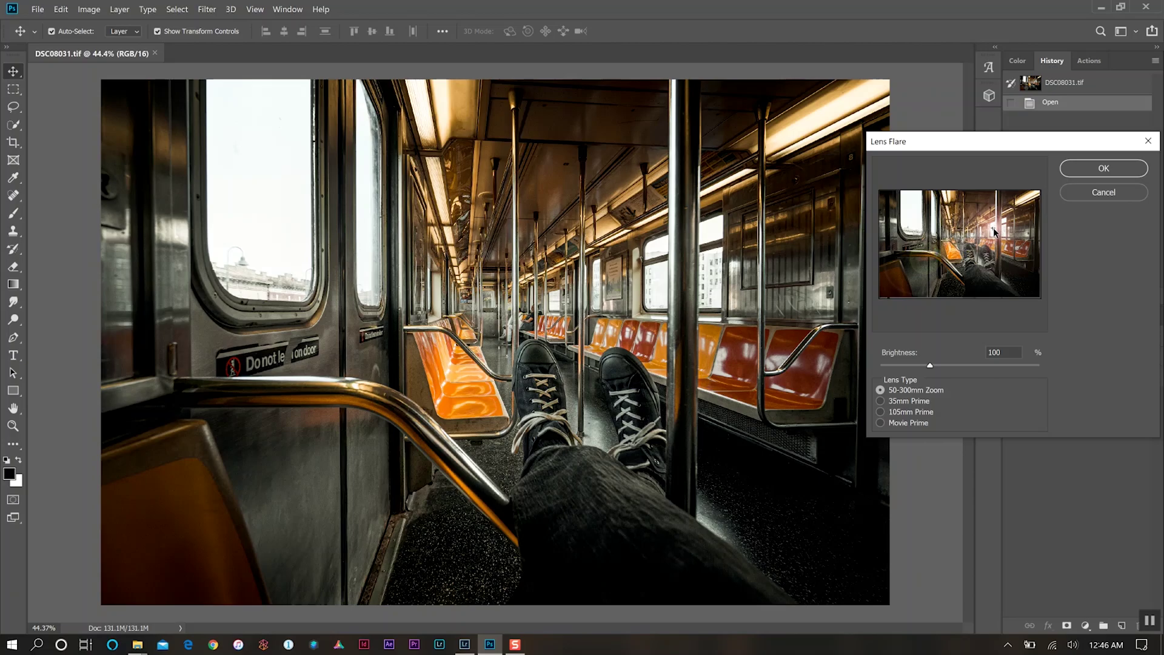
drag(929, 365, 919, 367)
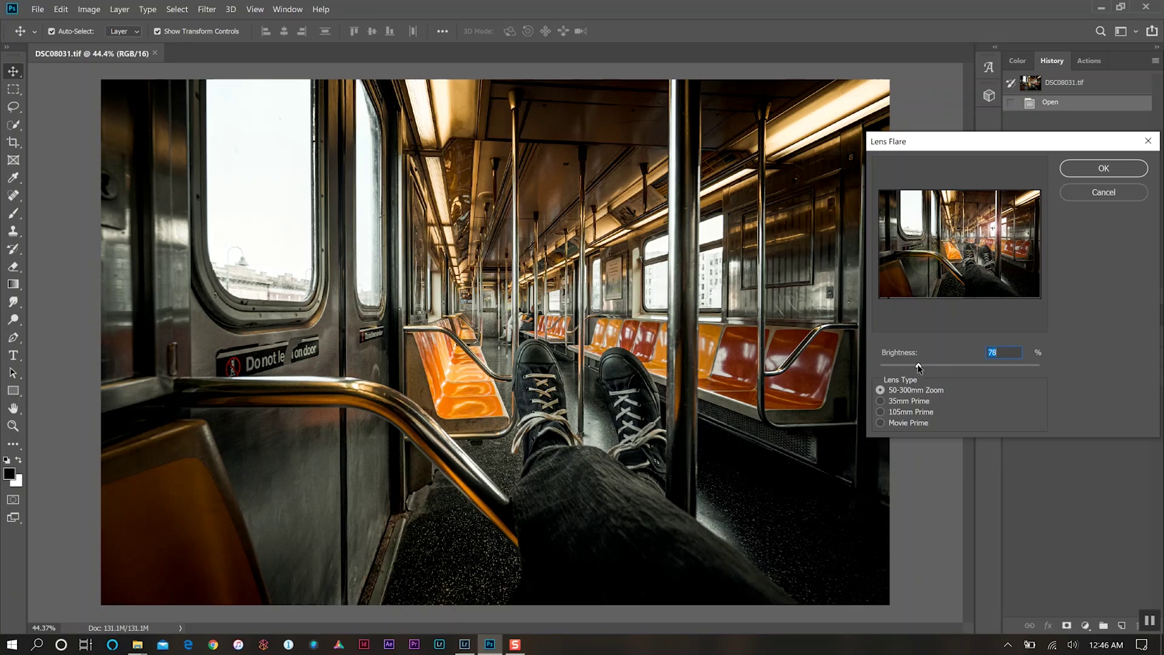
drag(919, 368, 917, 368)
click(1102, 169)
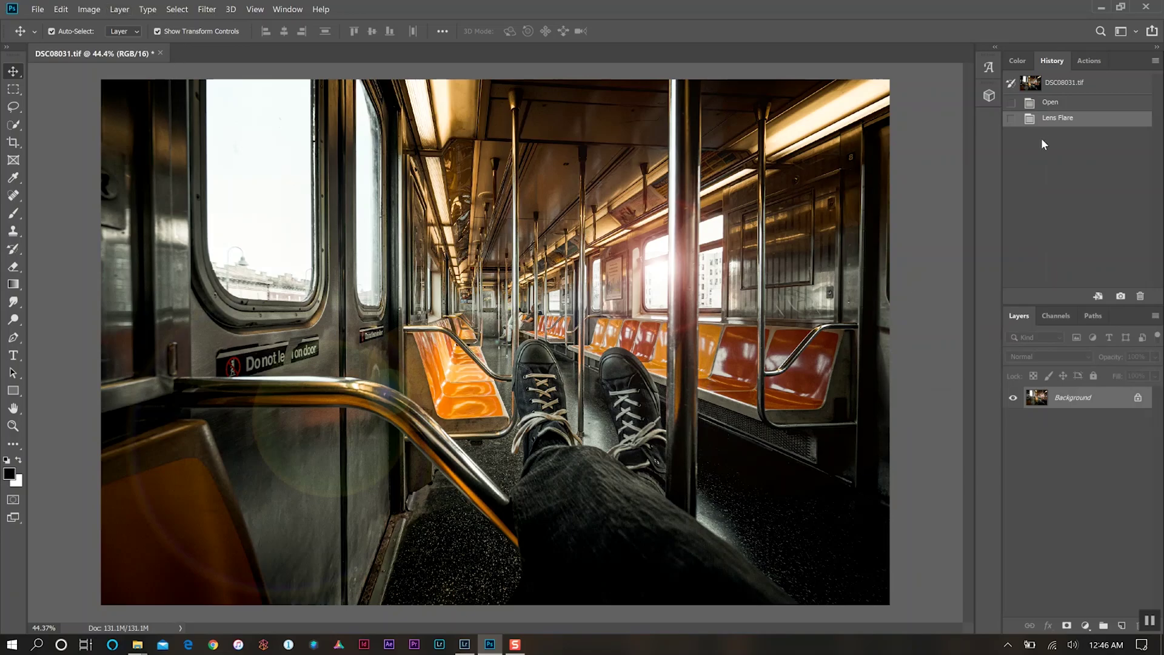
click(63, 10)
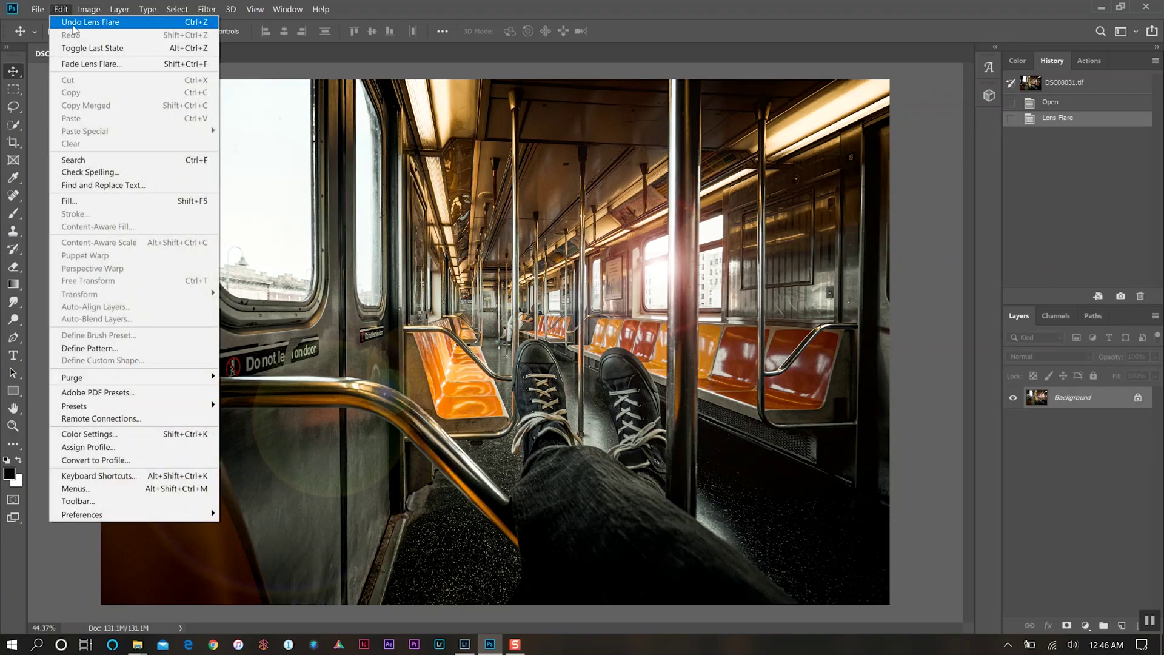
click(73, 28)
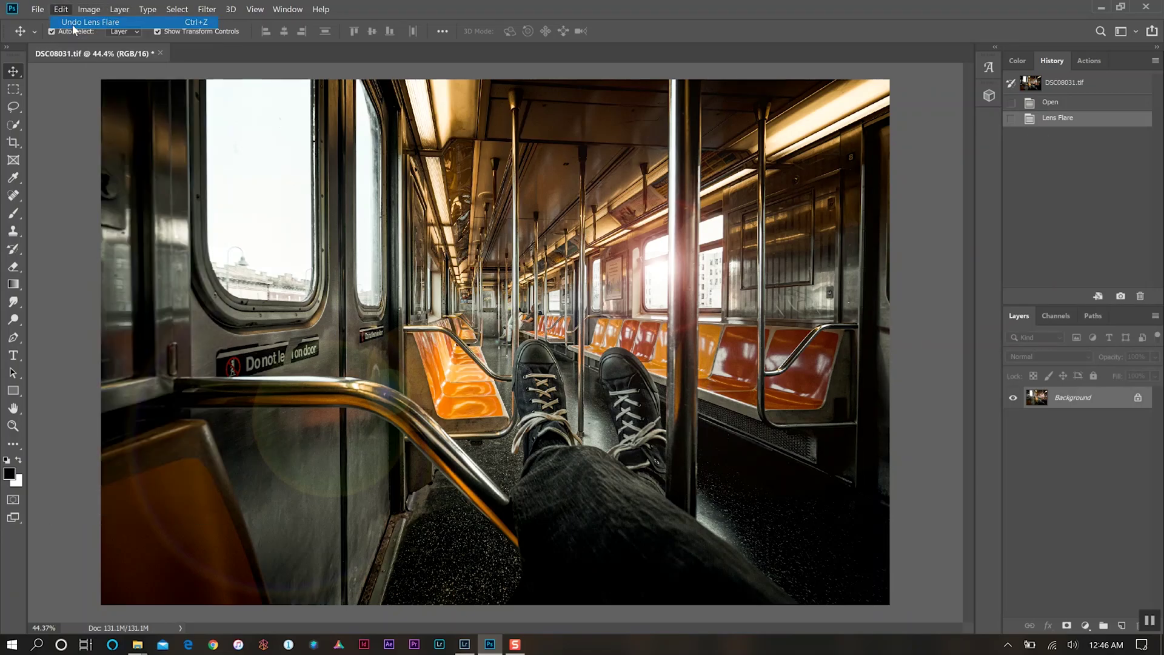
Step: Add a black solid Color Fill layer and render a lens flare on it
click(127, 10)
mouse_move(180, 161)
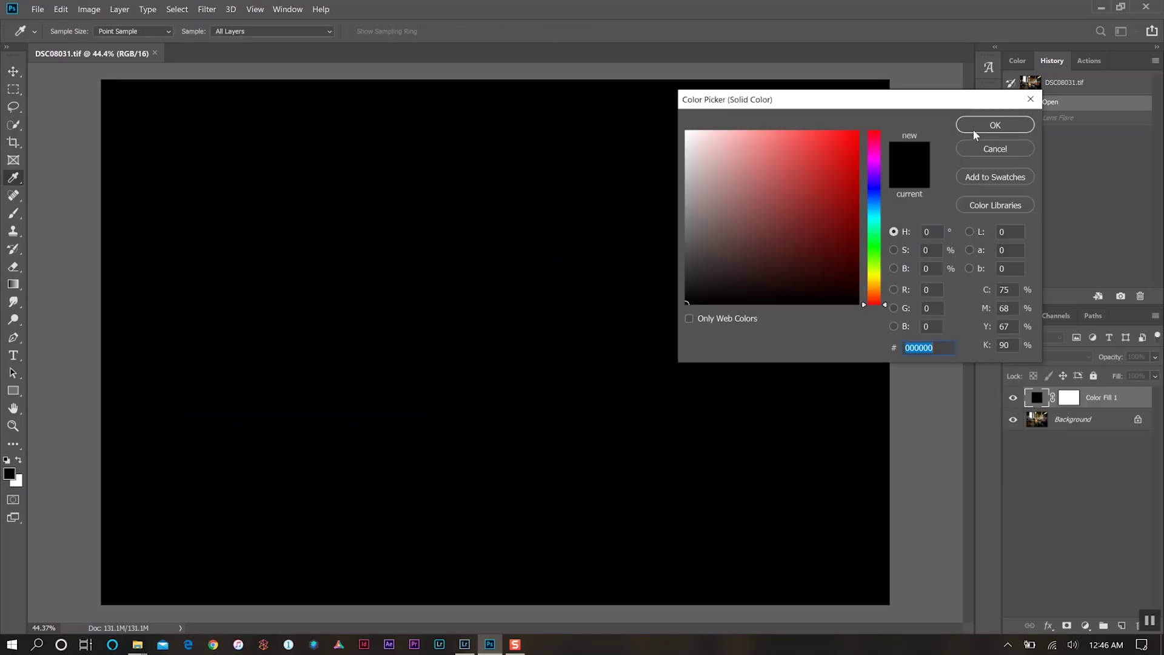
click(994, 125)
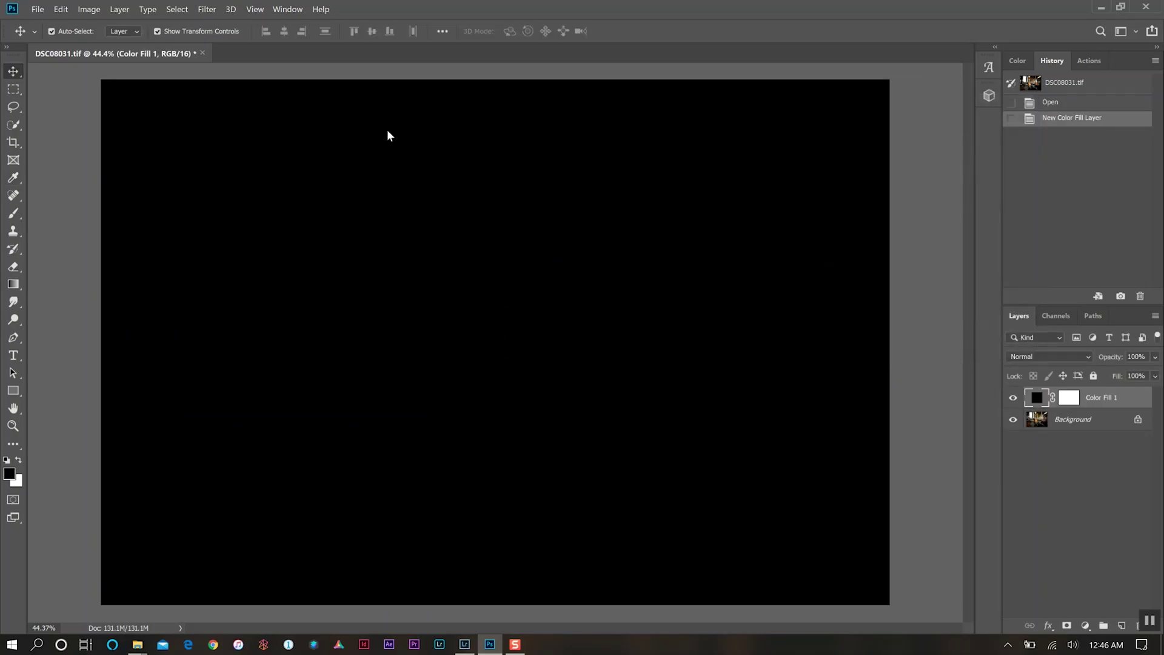
click(206, 10)
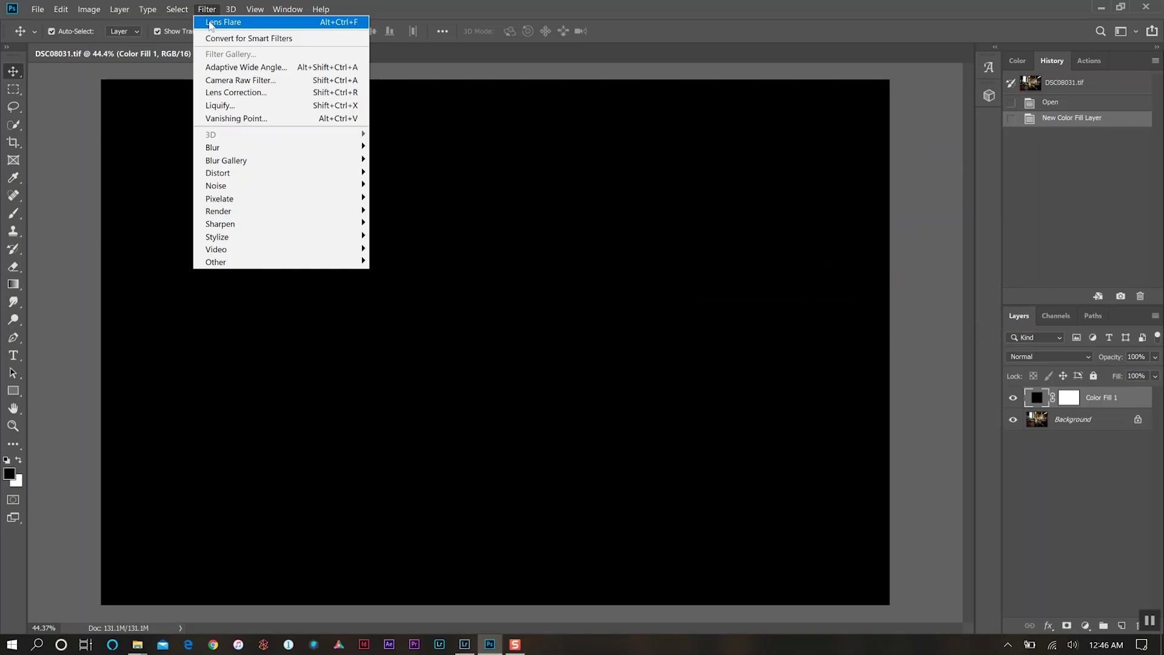
click(211, 23)
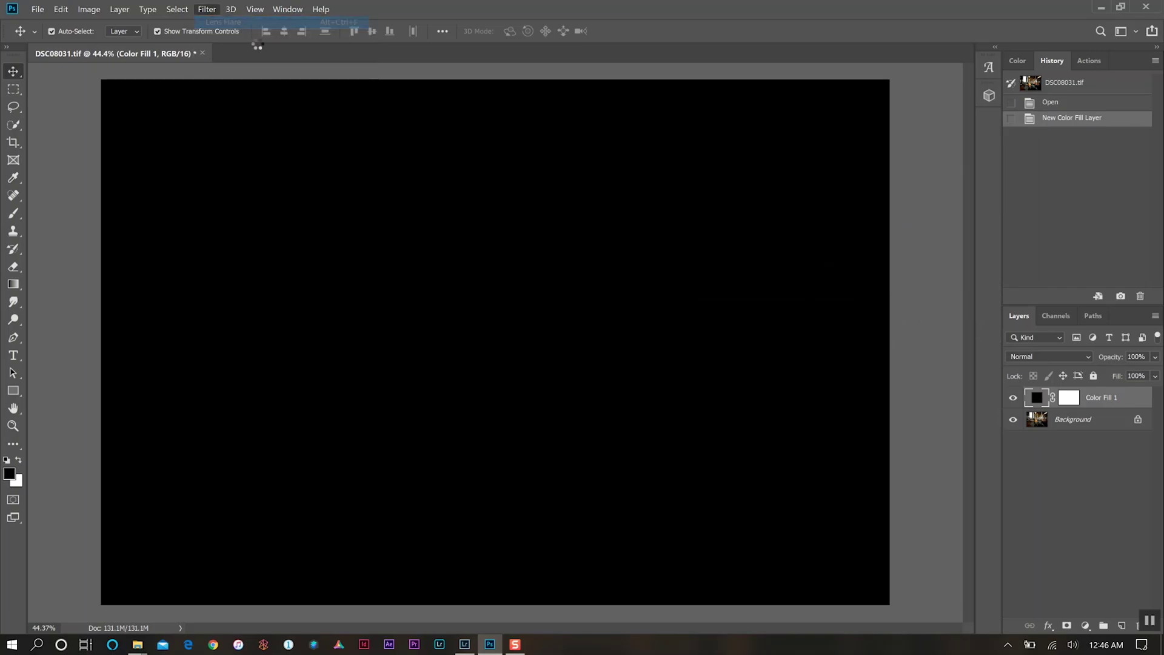
Step: Soften the lens flare with a Gaussian Blur of radius 55
click(213, 8)
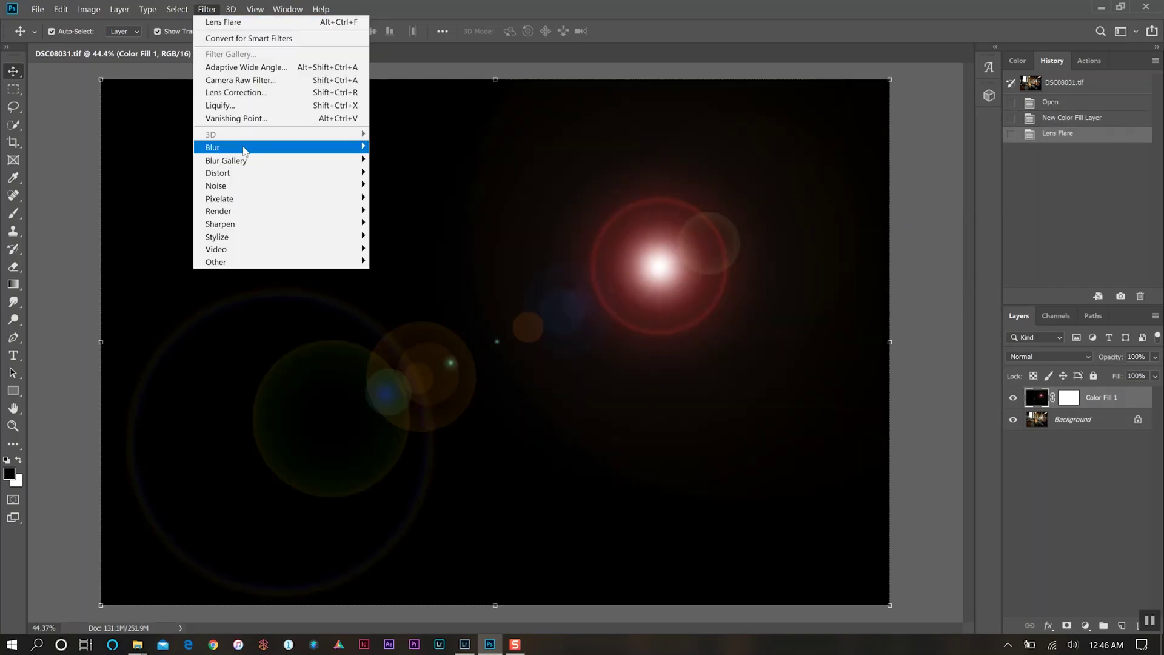
mouse_move(246, 150)
click(405, 198)
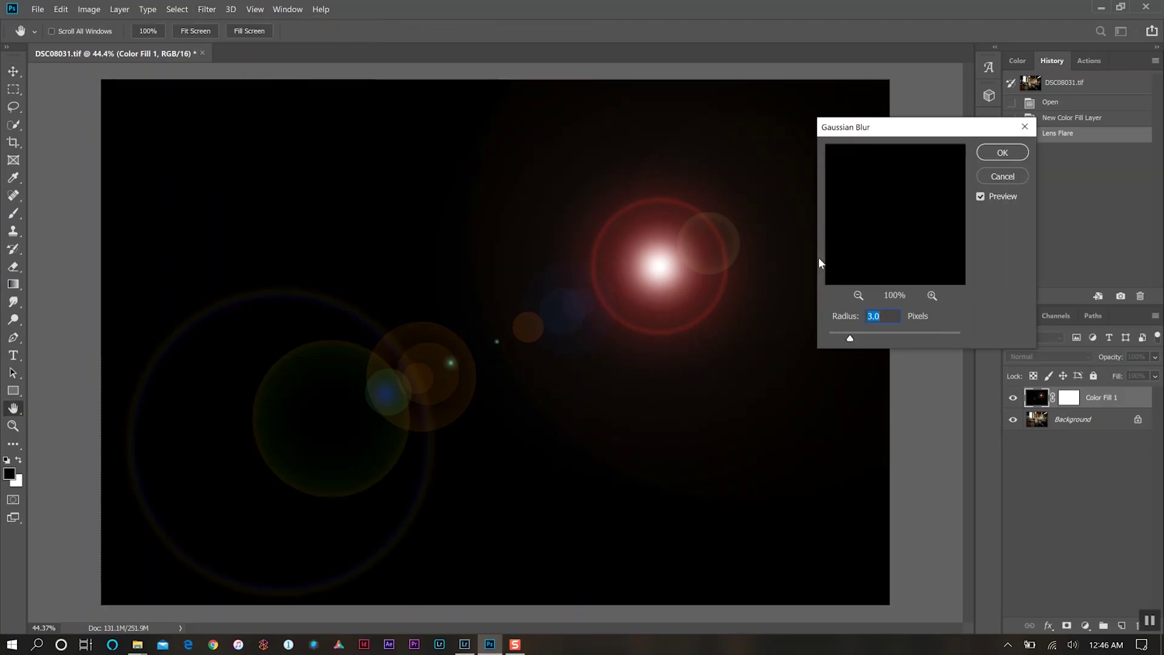
text(55)
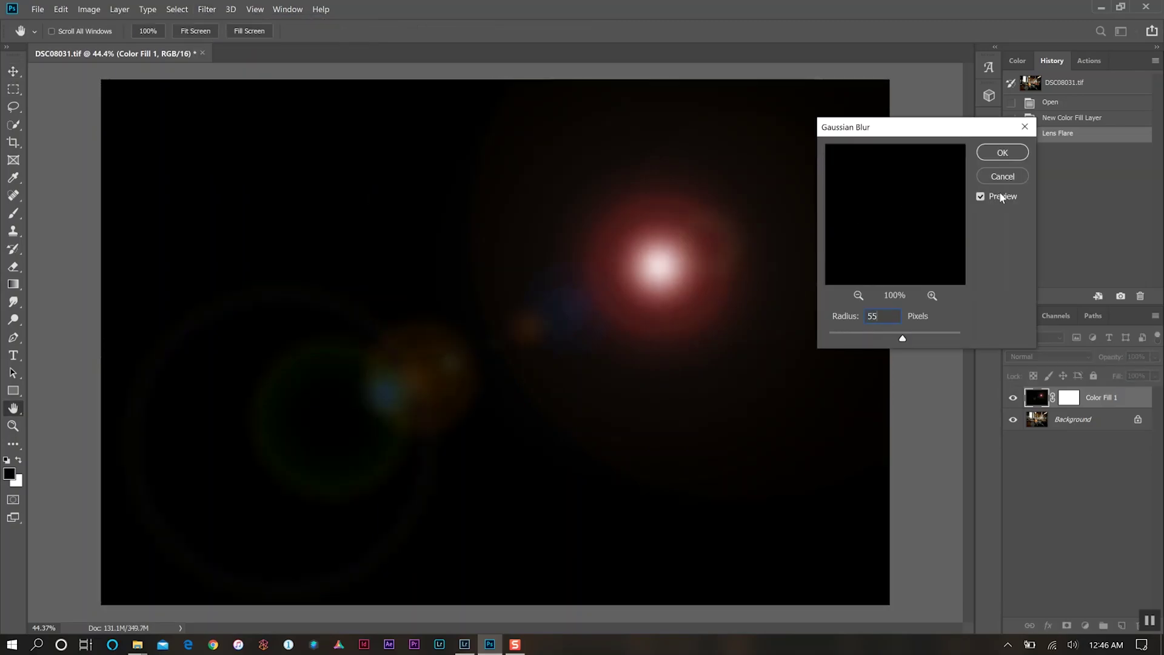
click(1002, 152)
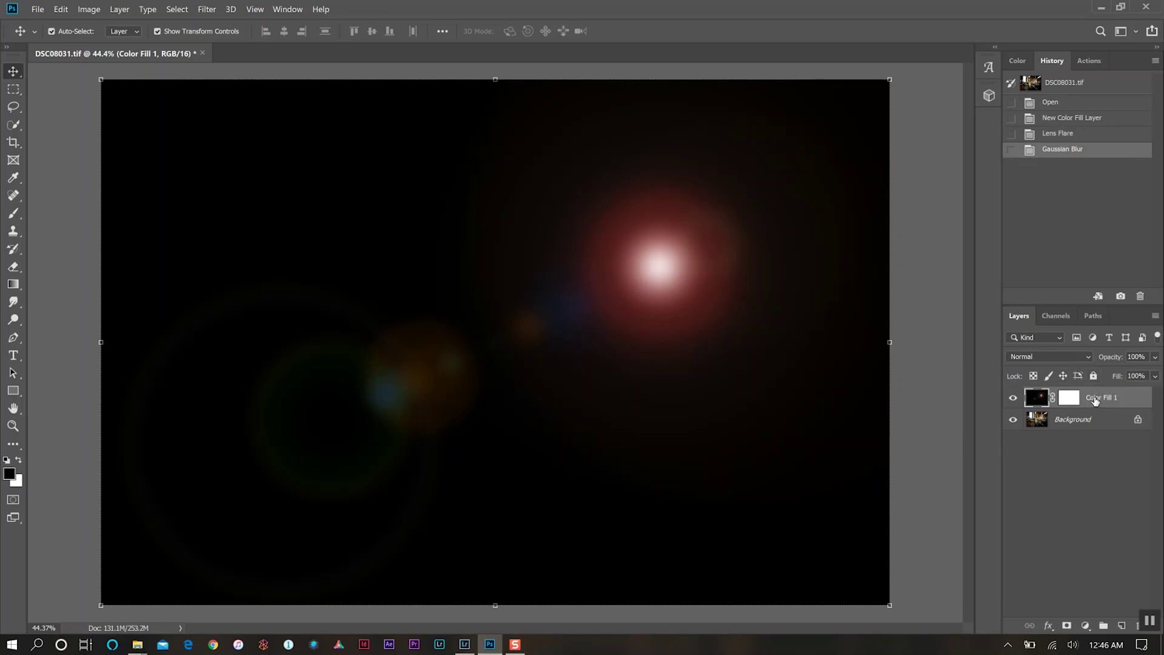
Step: Set the flare layer's blend mode to Screen and opacity to 66%
click(1071, 354)
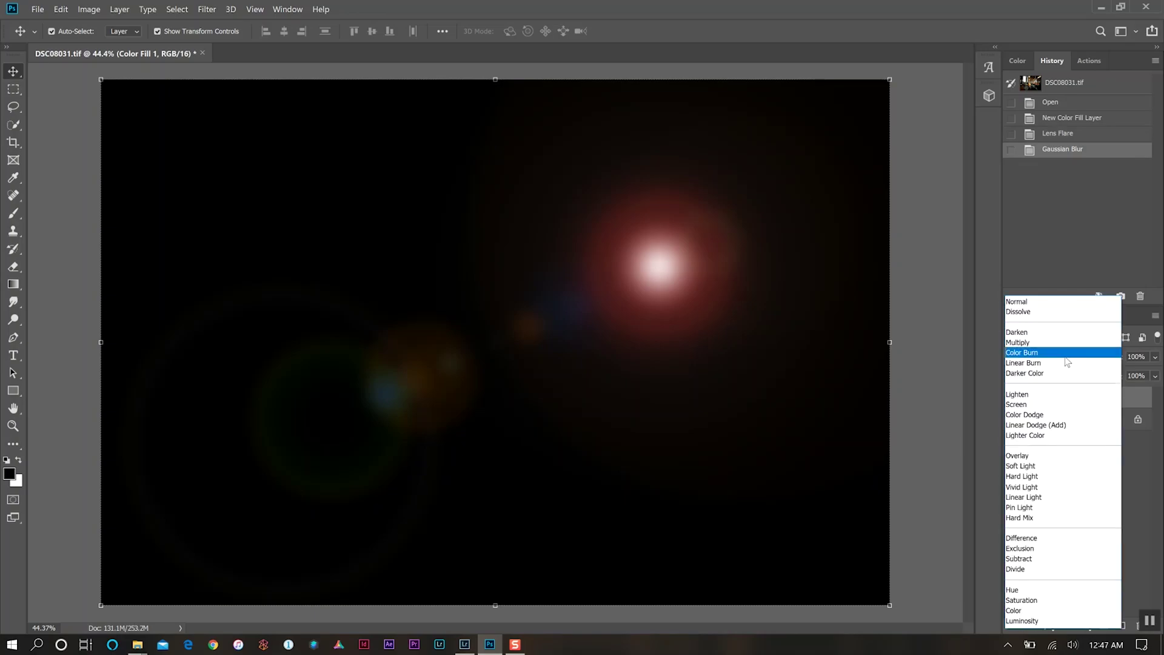
click(1030, 404)
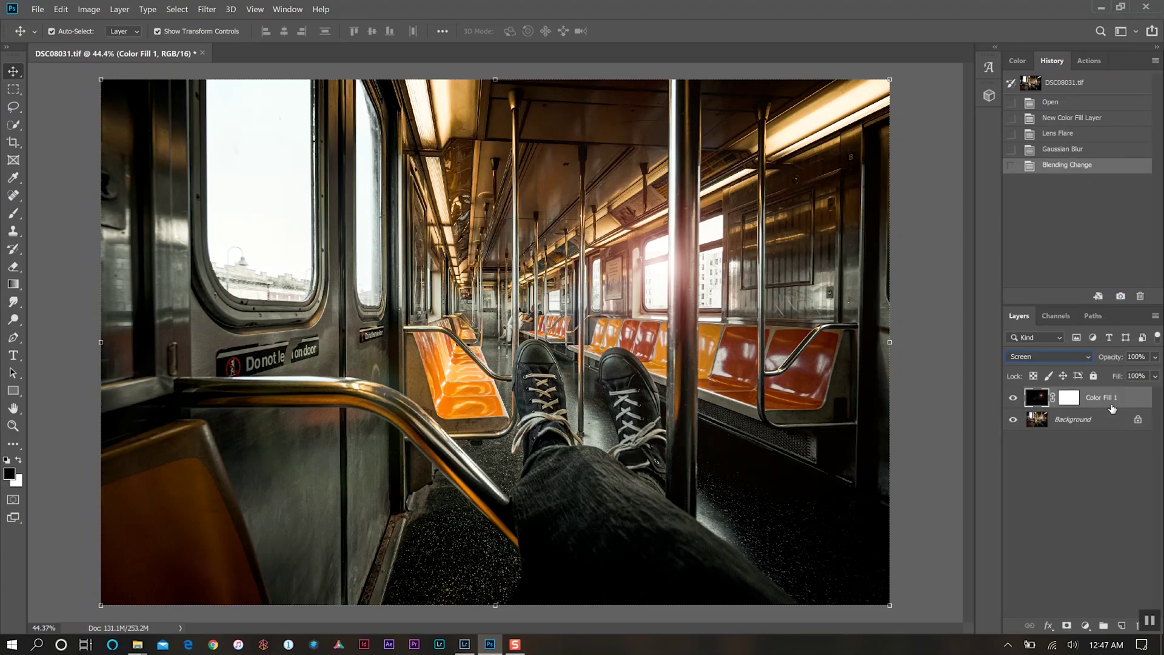
click(1153, 357)
drag(1154, 375, 1133, 376)
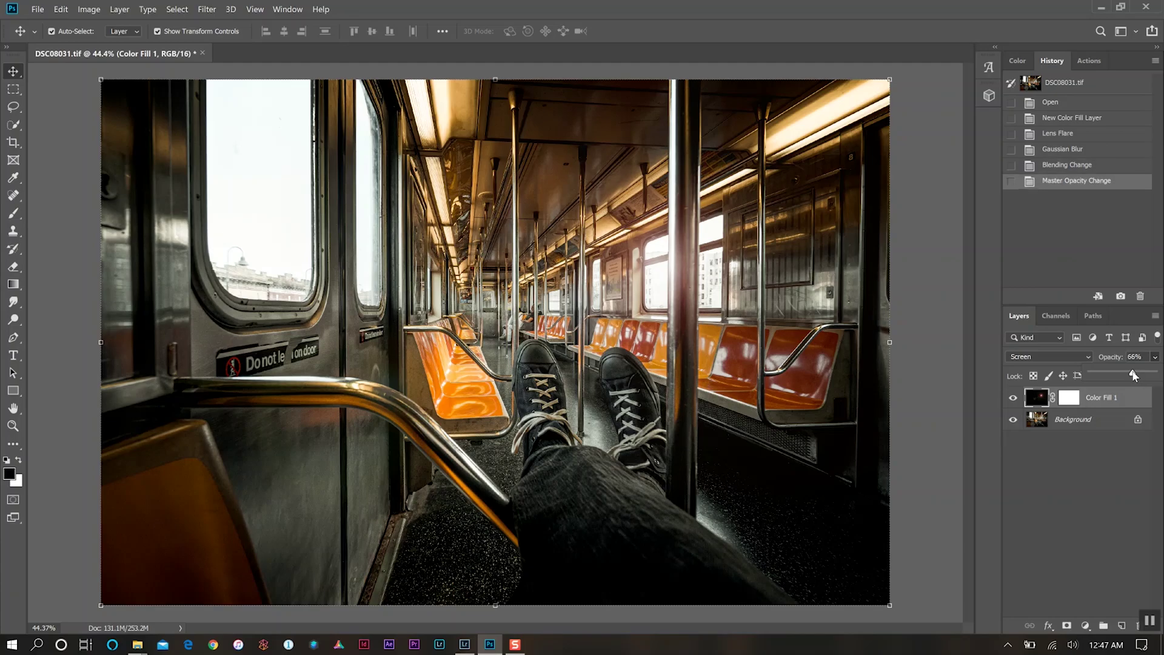
Step: Flatten the image, then dodge the jeans, shoes, upper carriage corners and lower-right seats
right_click(1106, 424)
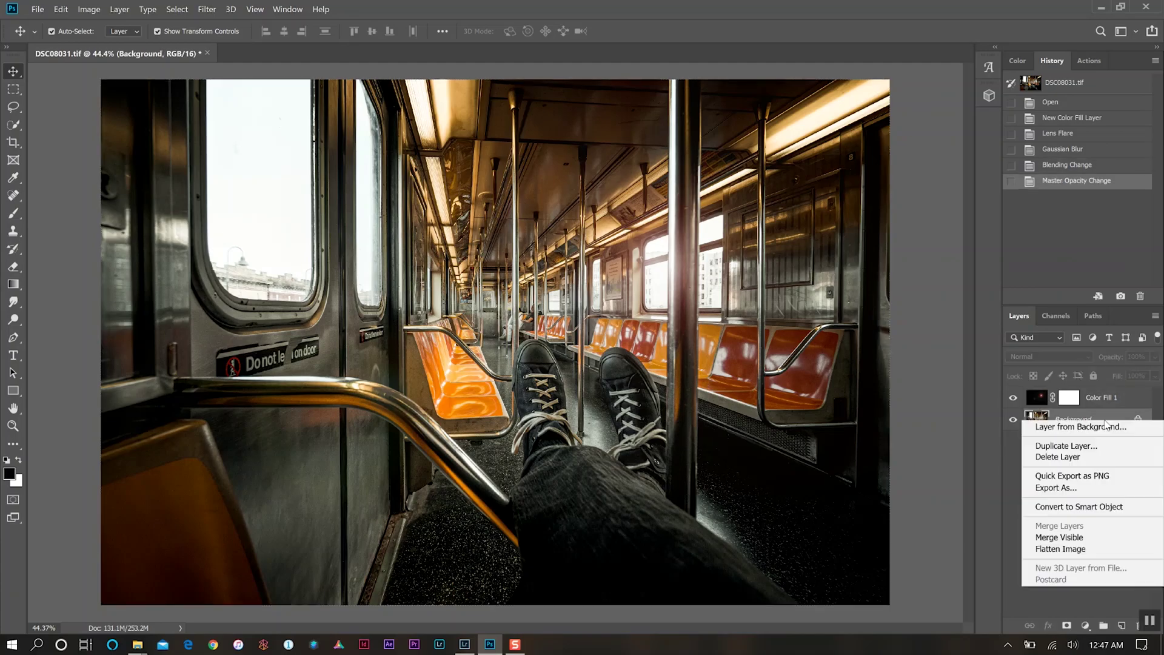
click(1085, 549)
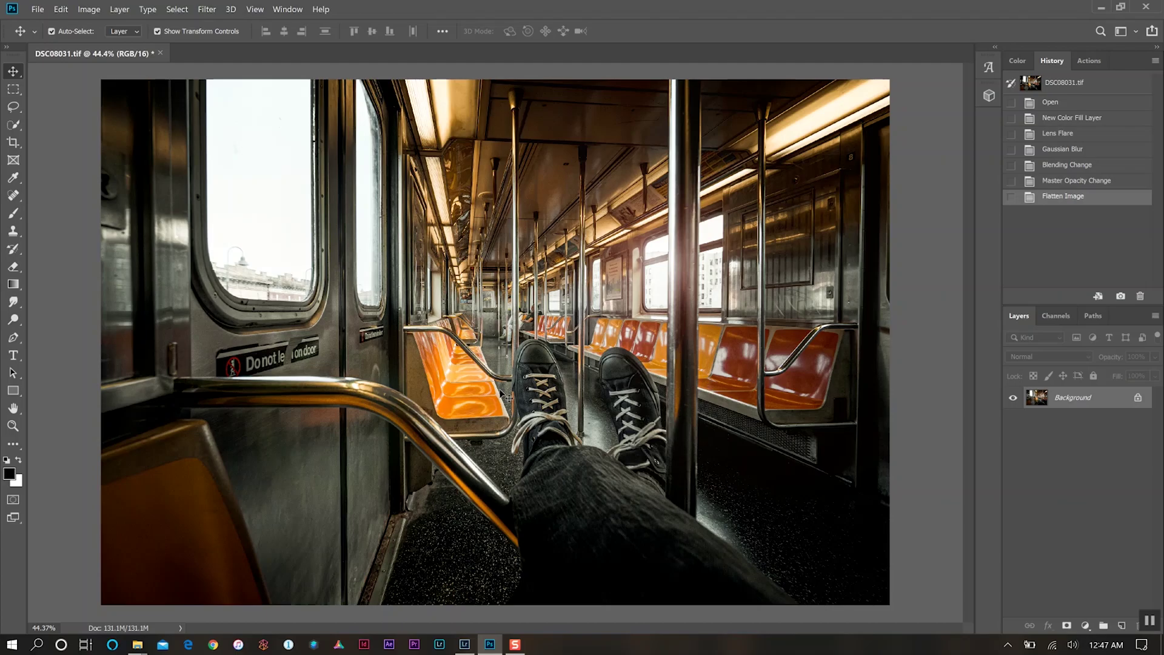
click(13, 319)
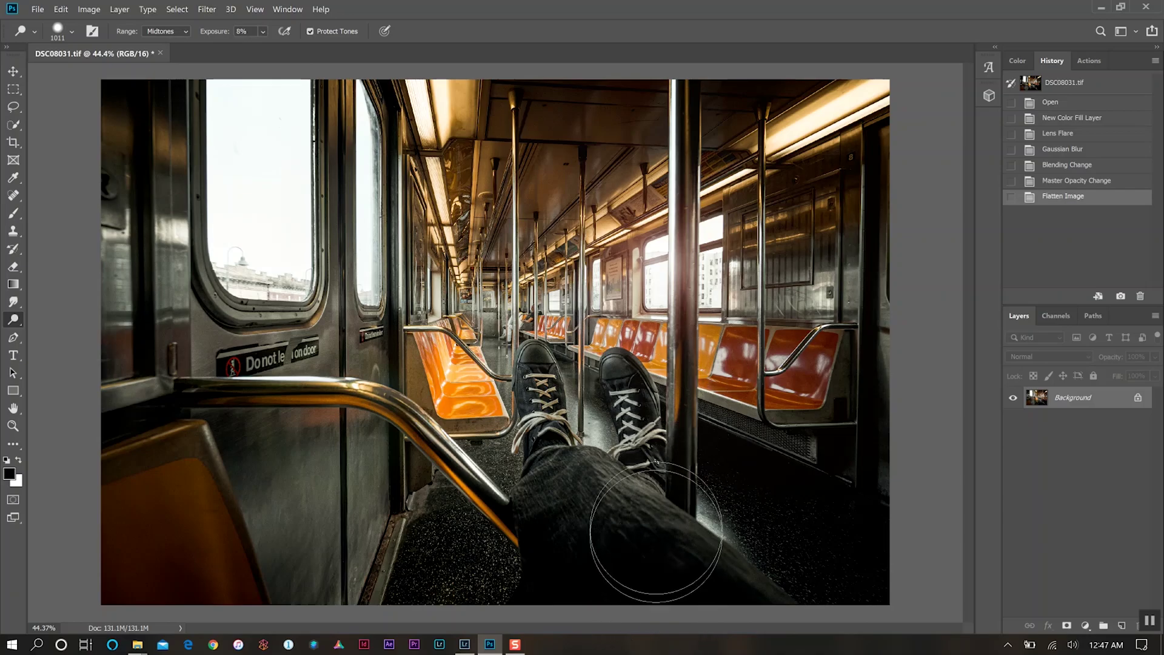
drag(656, 531, 646, 542)
mouse_move(612, 485)
mouse_down()
mouse_move(651, 461)
mouse_move(576, 533)
mouse_move(691, 436)
mouse_move(667, 478)
mouse_move(805, 558)
mouse_move(611, 533)
mouse_move(618, 473)
mouse_up()
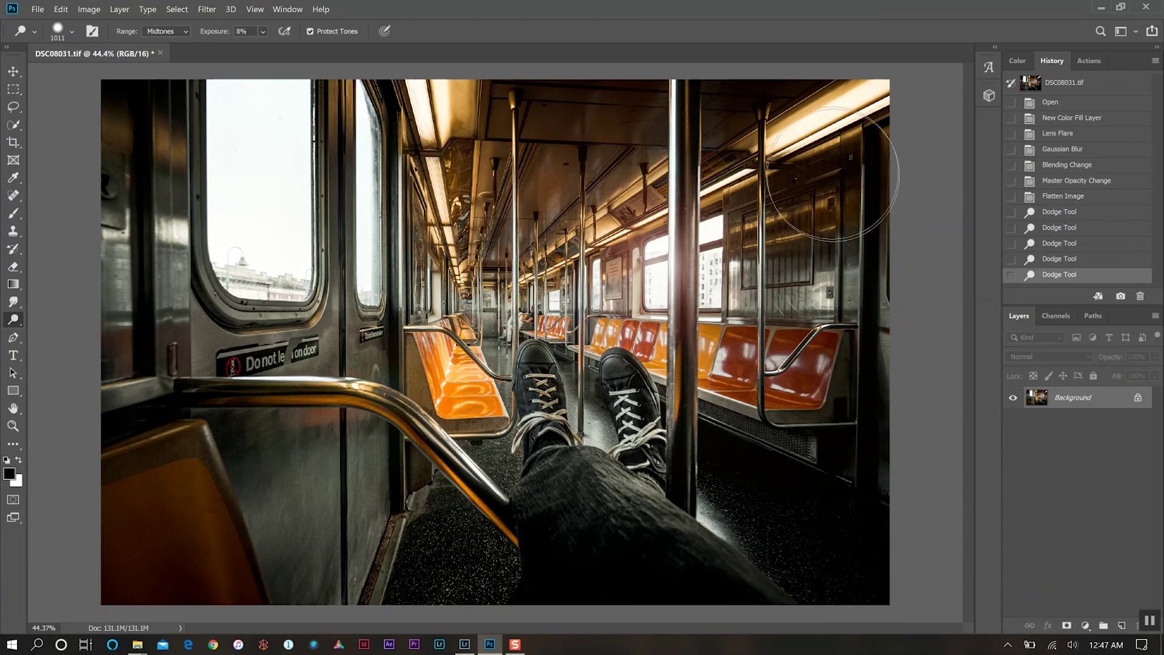
drag(832, 175, 782, 121)
drag(151, 151, 152, 158)
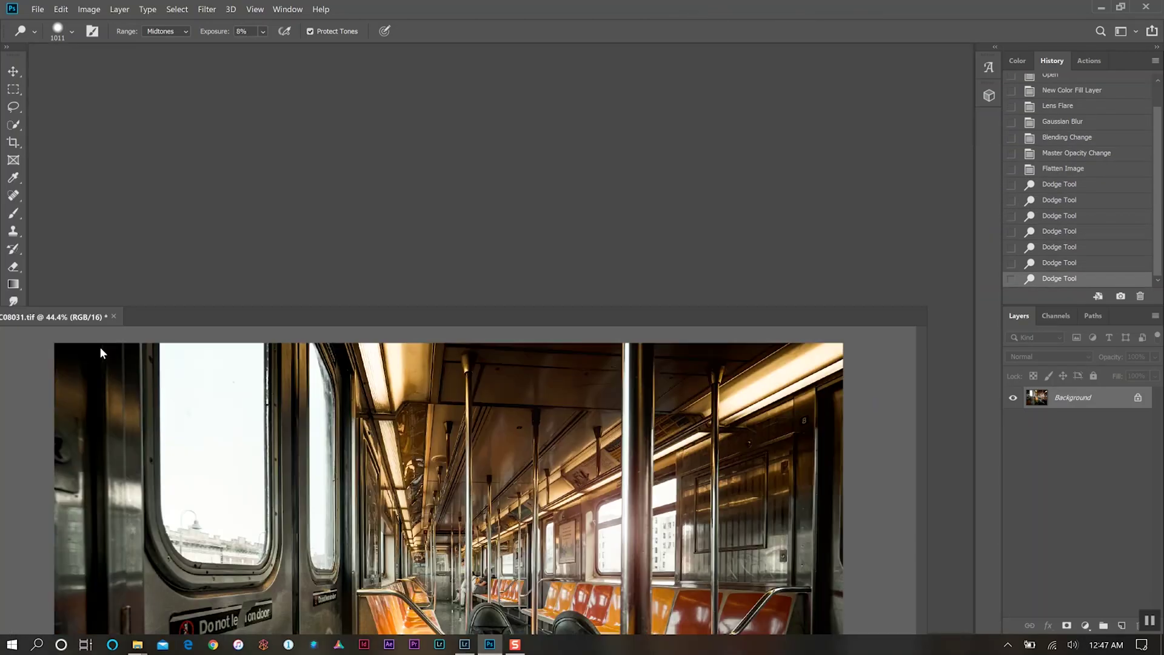
drag(68, 317, 262, 45)
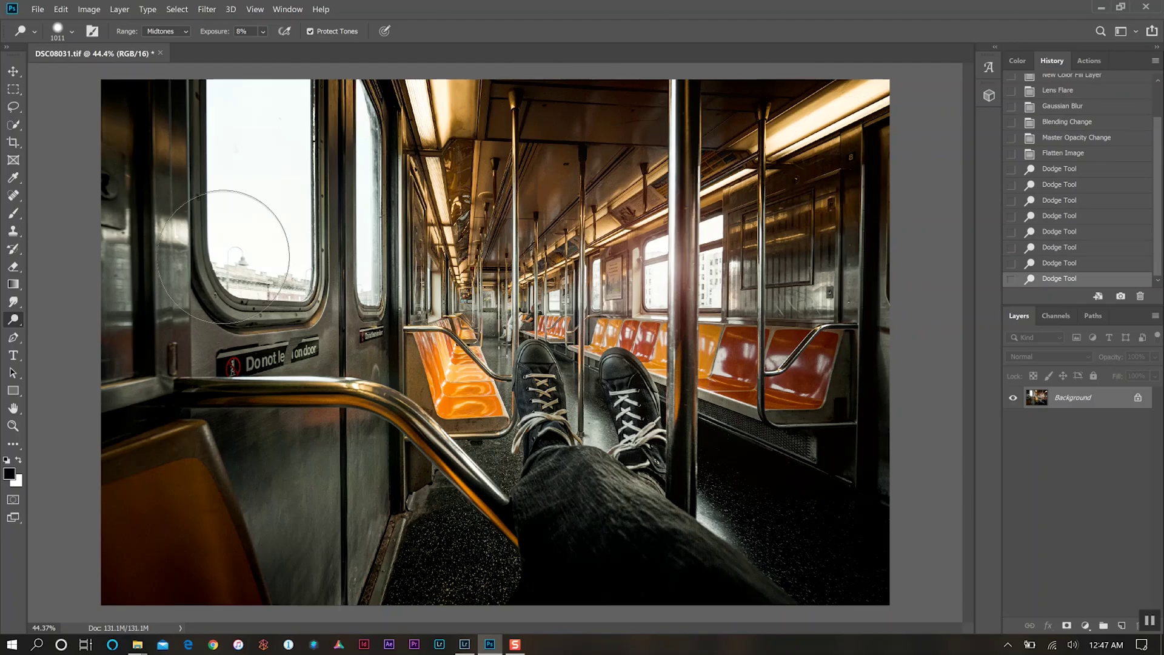
click(831, 480)
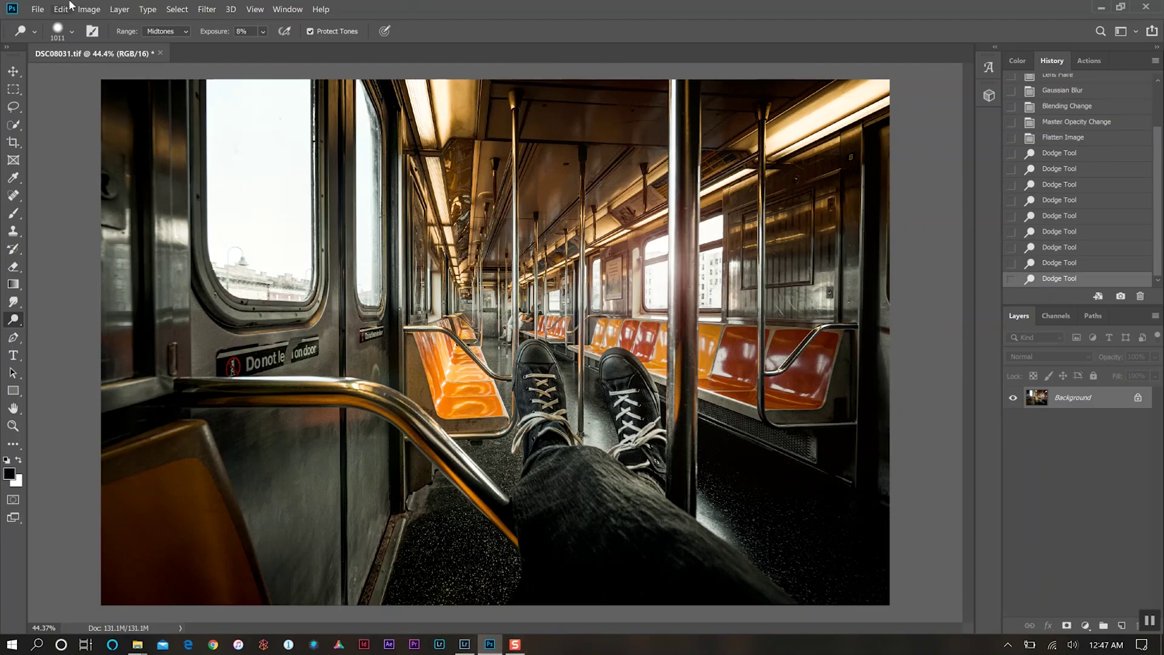
Step: Apply a Levels adjustment using the Custom 8 preset (3 / 1.03 / 250)
key(v)
click(90, 8)
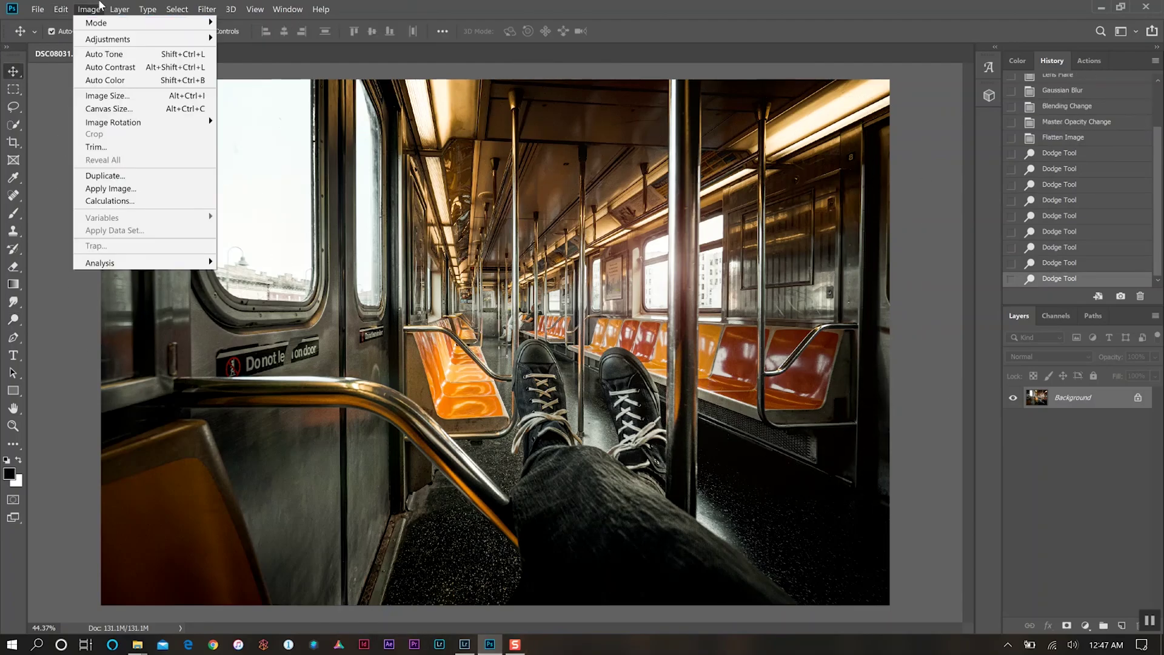
mouse_move(111, 44)
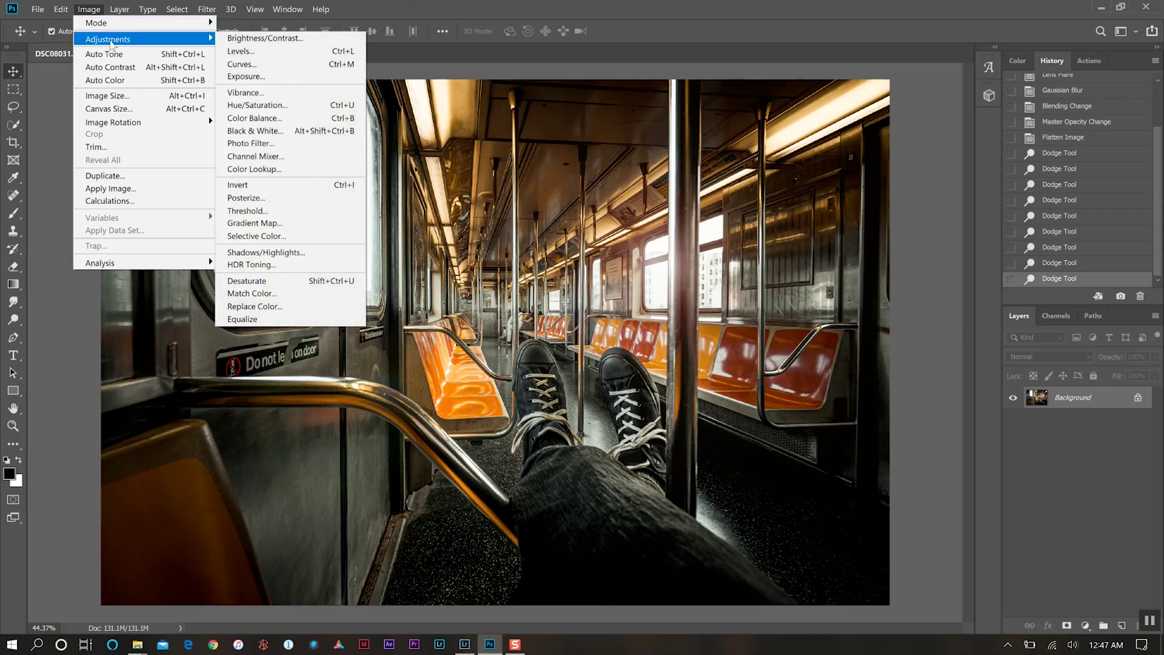
click(241, 51)
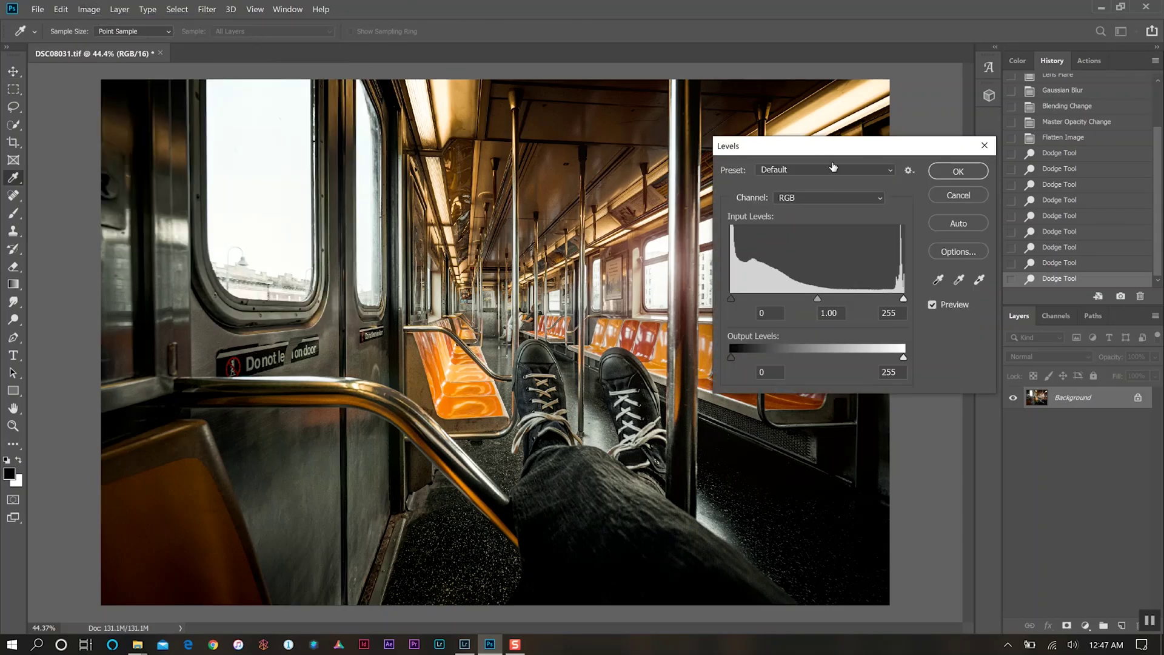
click(833, 166)
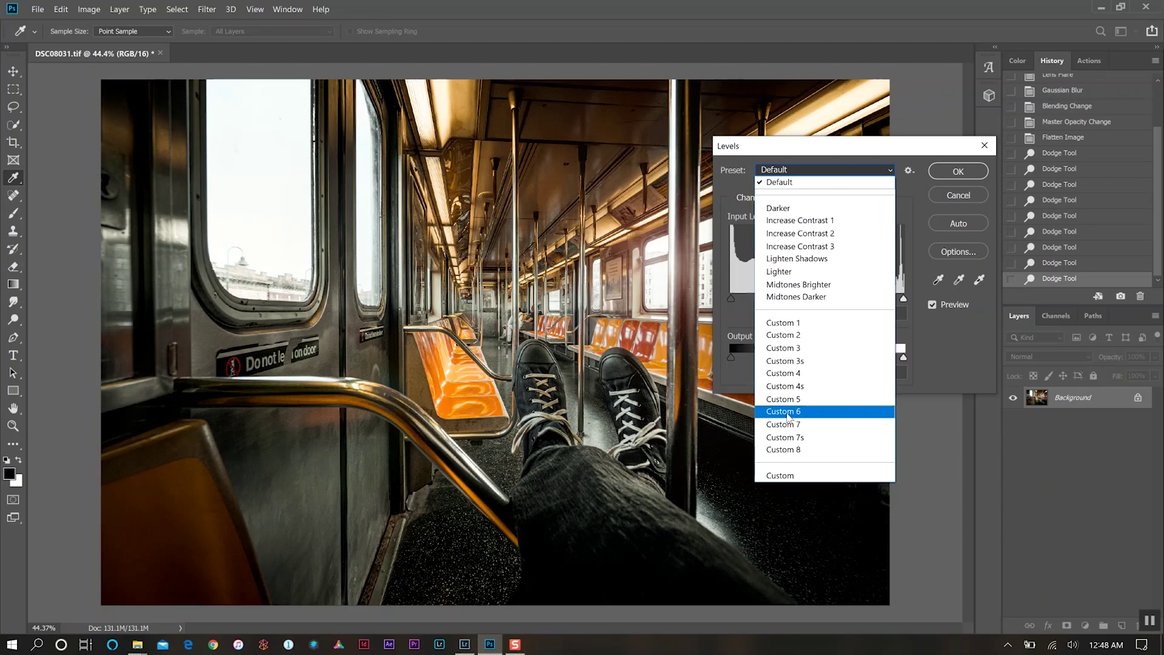
click(787, 414)
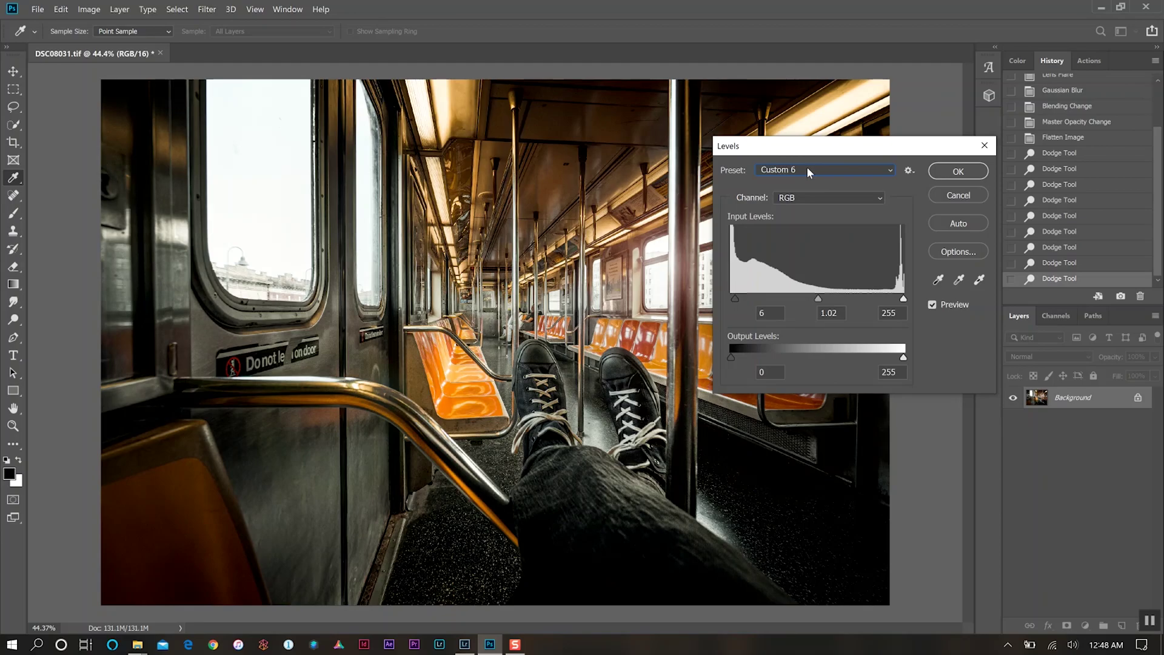
click(806, 169)
click(792, 449)
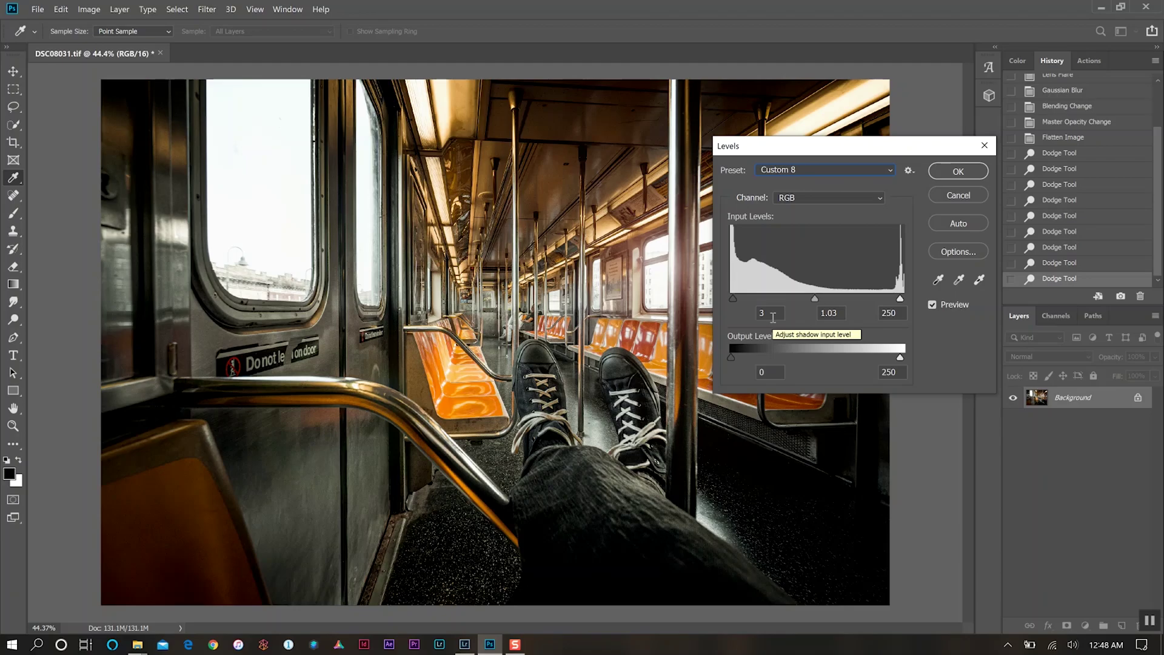
click(952, 173)
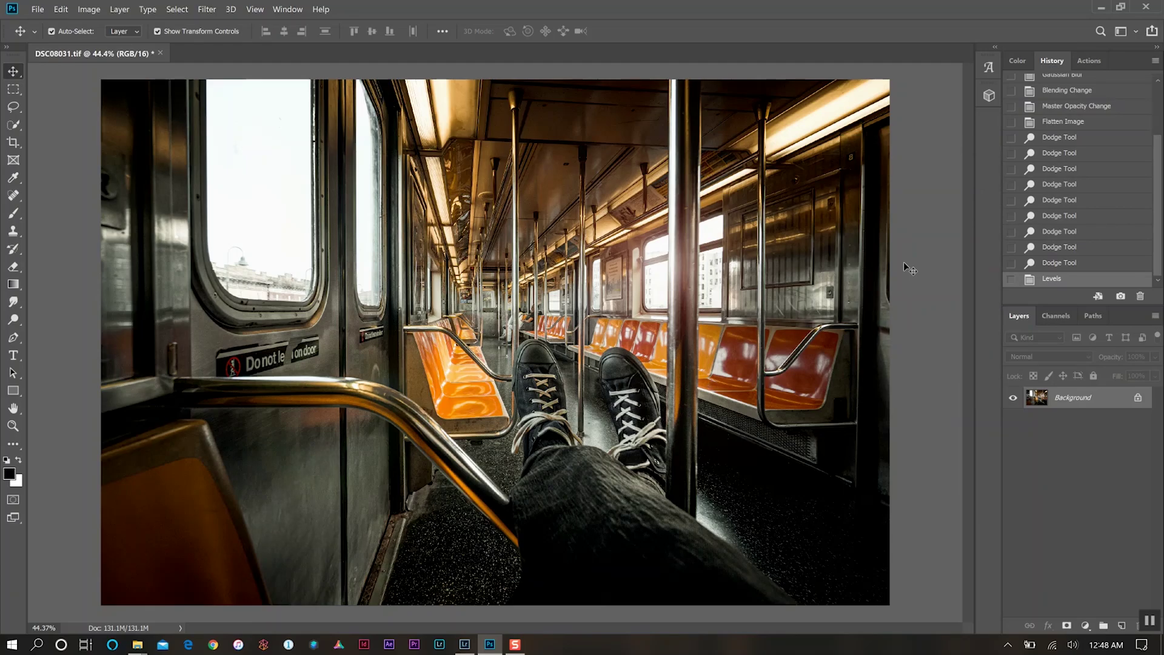
Step: Save a copy as JPEG DSC08031 at Quality 12 Maximum, Progressive format
click(38, 10)
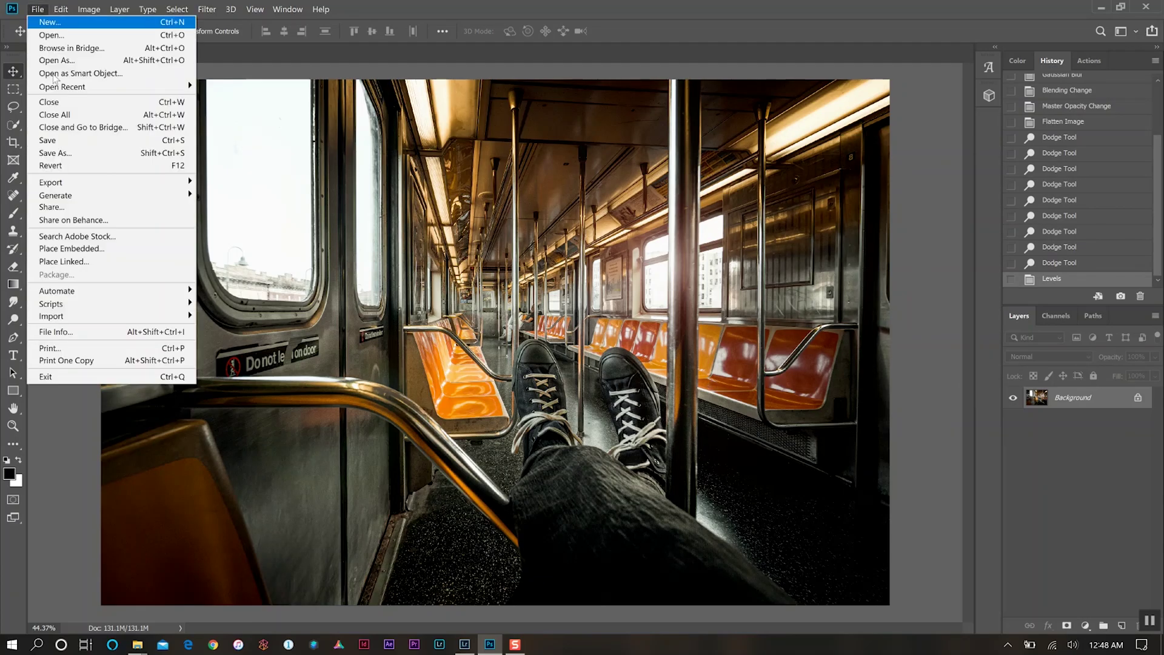
click(70, 156)
click(143, 489)
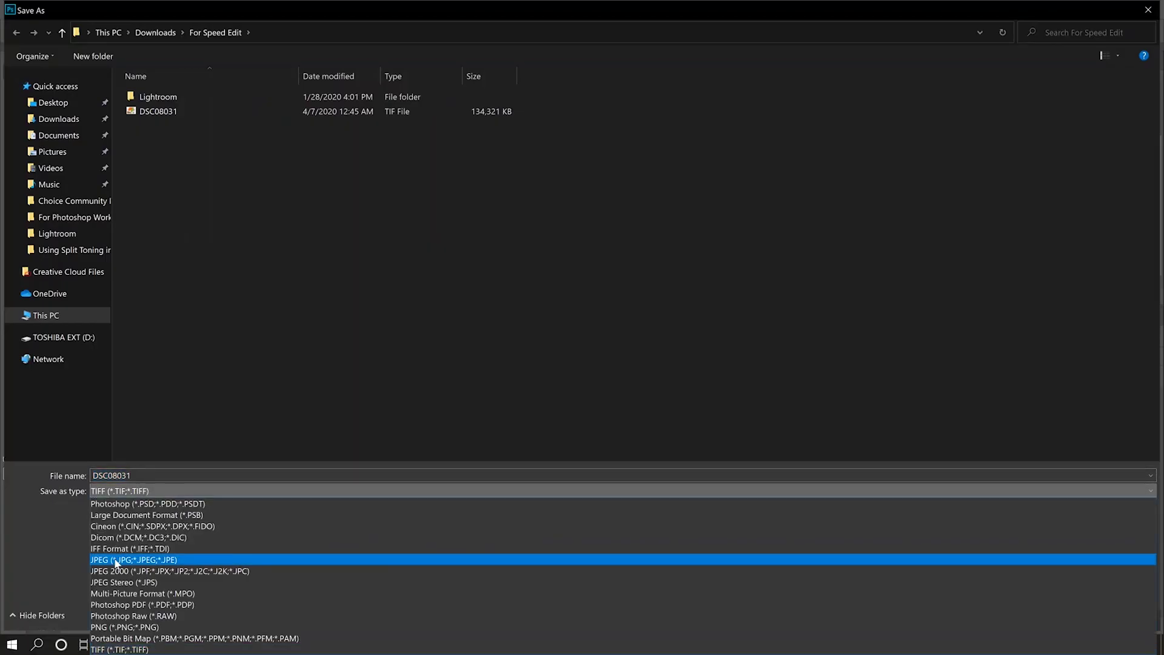
click(117, 563)
click(1046, 612)
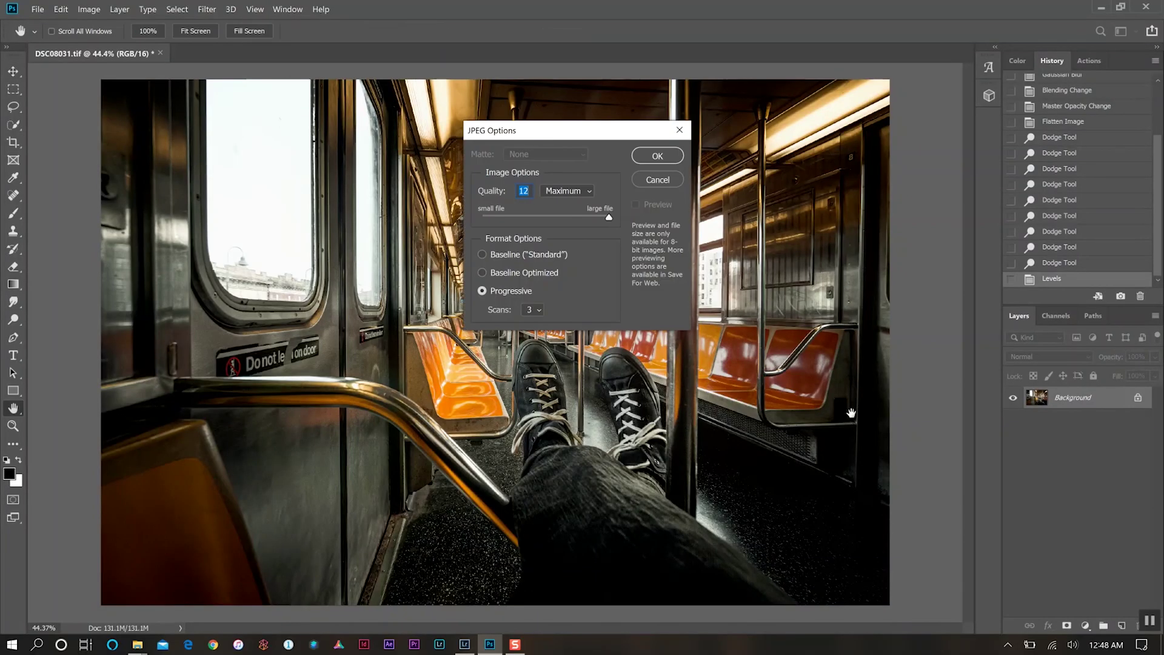
click(673, 156)
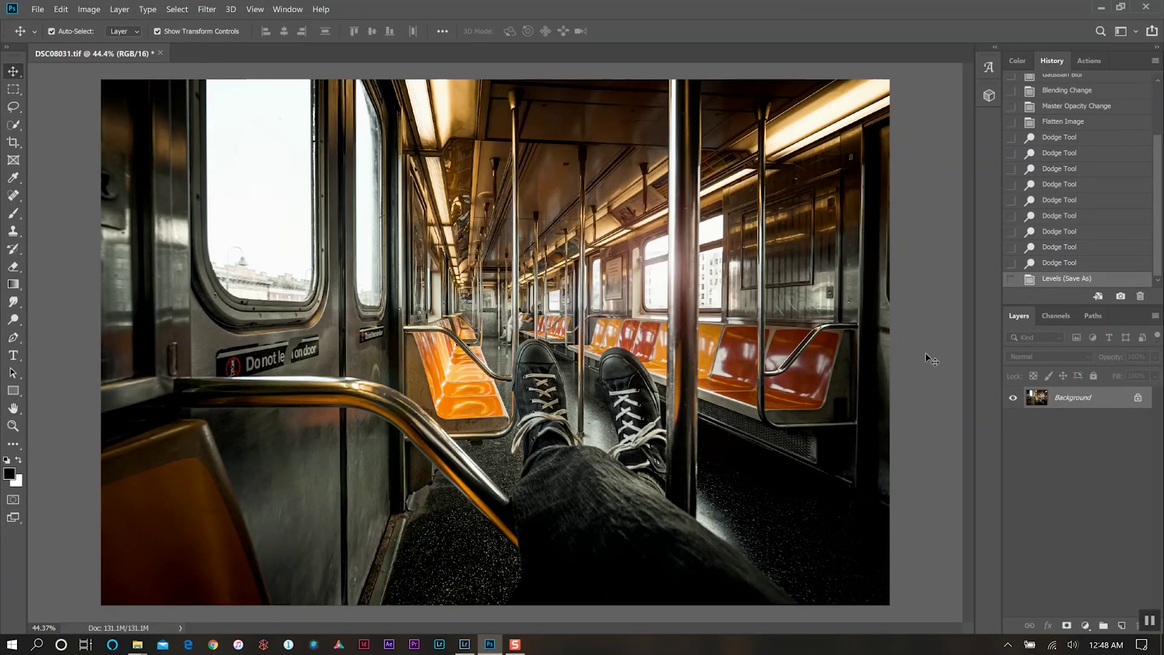